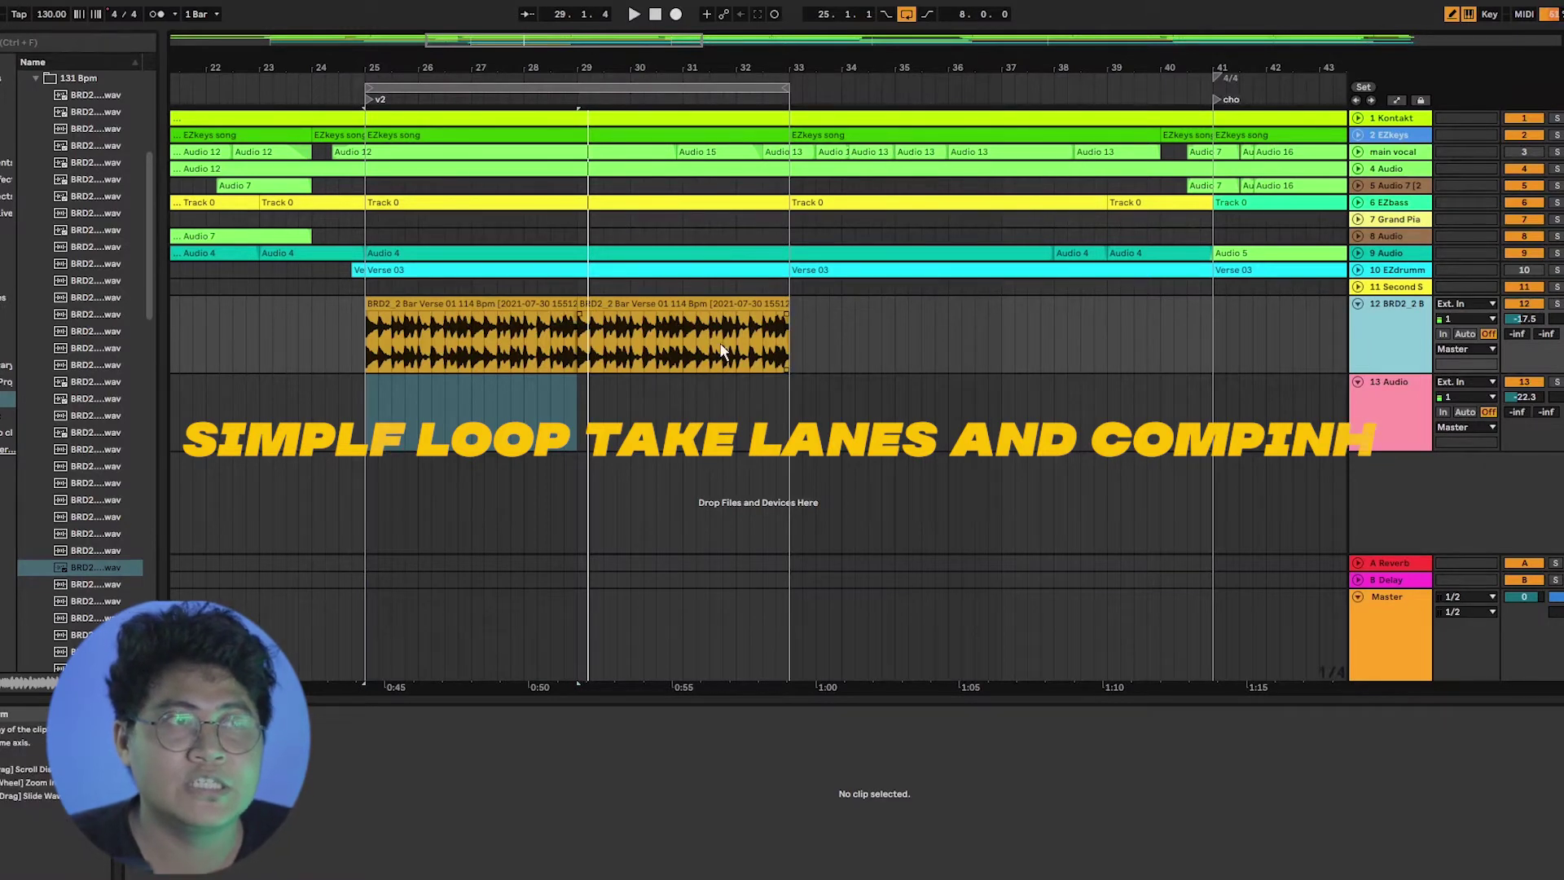
Play the looped v2 section and solo track 12 with the BRD2 drum loop
key("space")
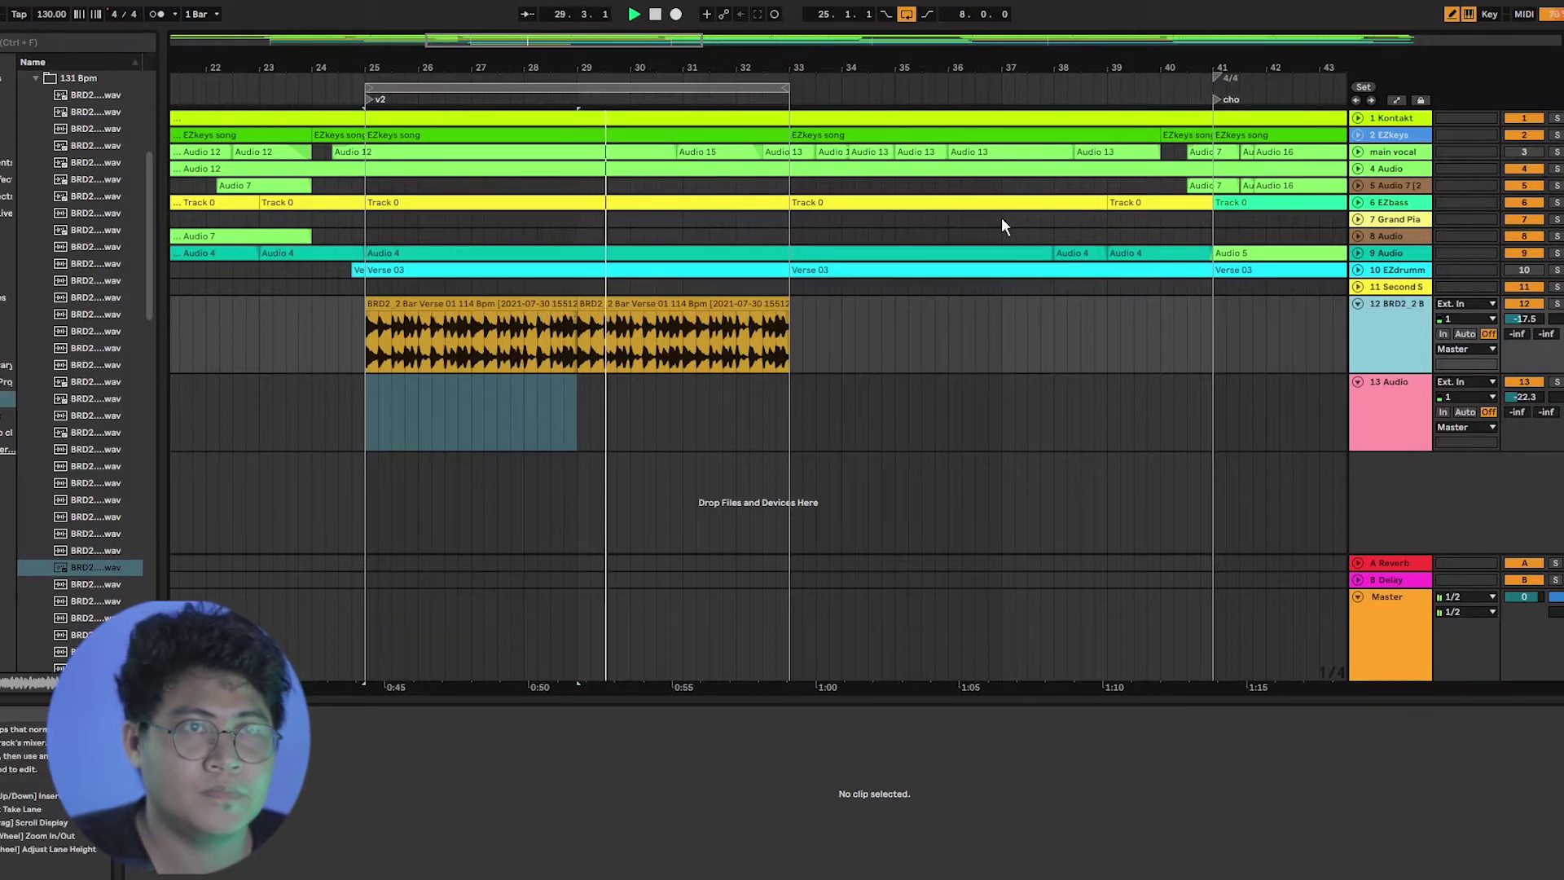
left_click(1555, 304)
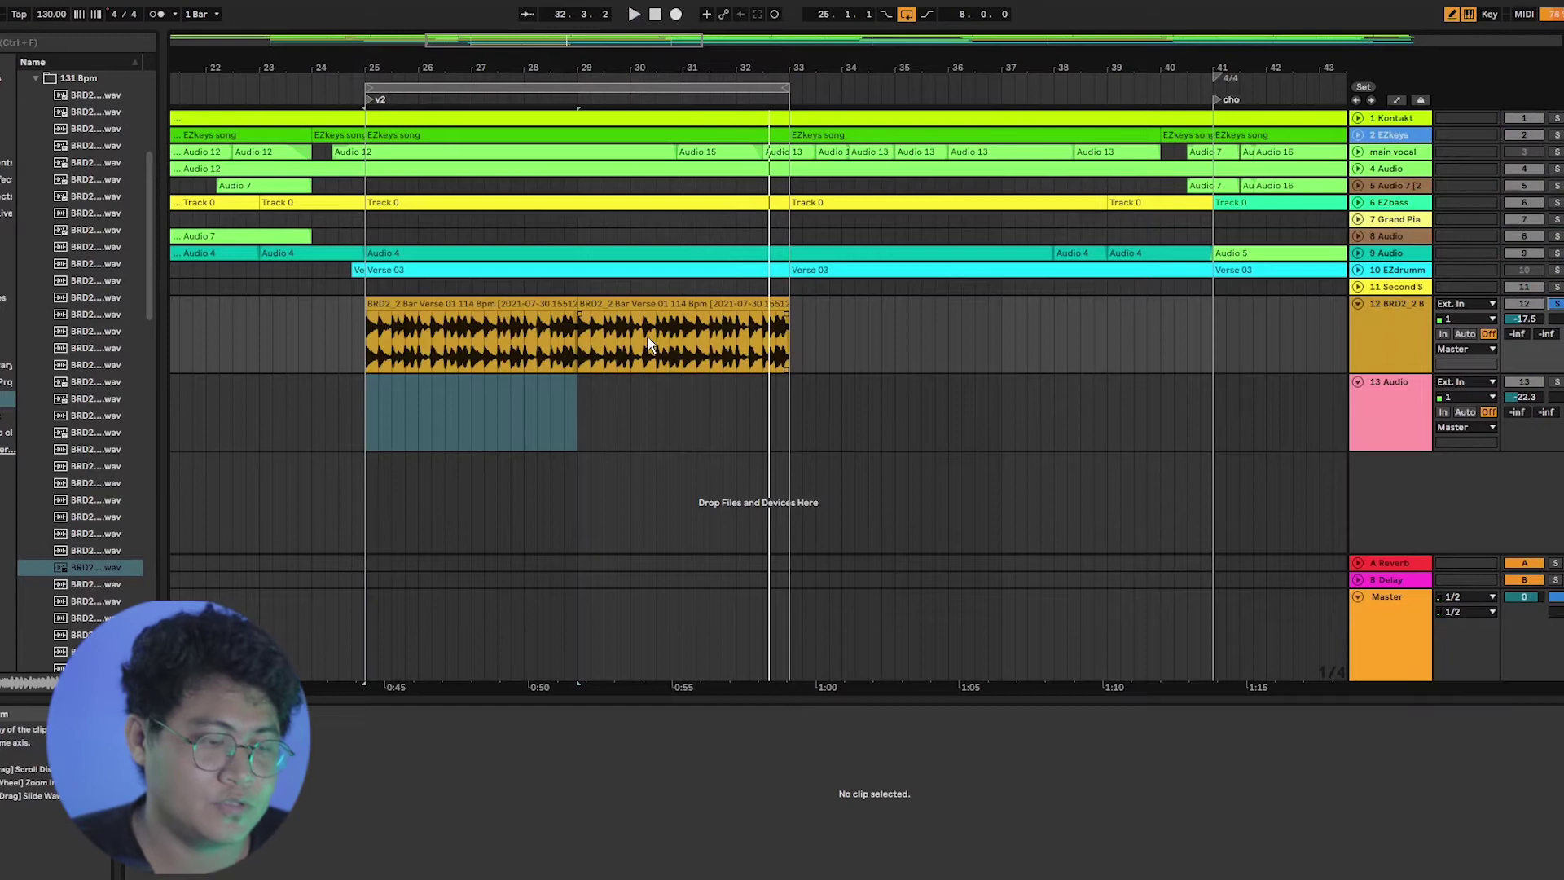
Insert a take lane on track 12 and place the BRD2_4 Bar Chorus 02 loop at bar 25 and Verse 02 loop at bar 29
right_click(1373, 337)
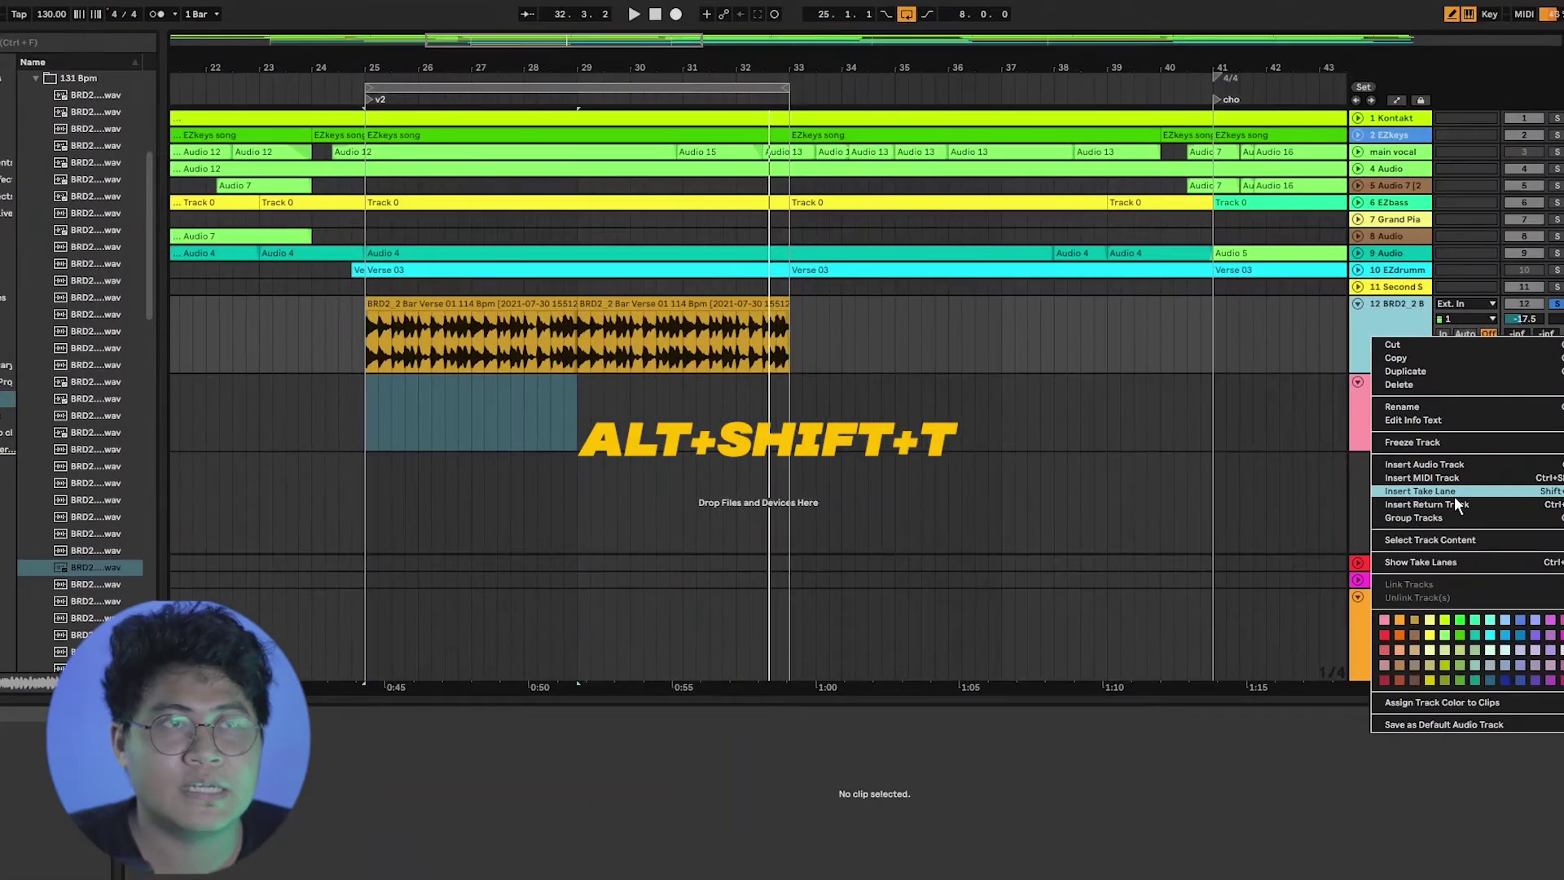
left_click(1308, 461)
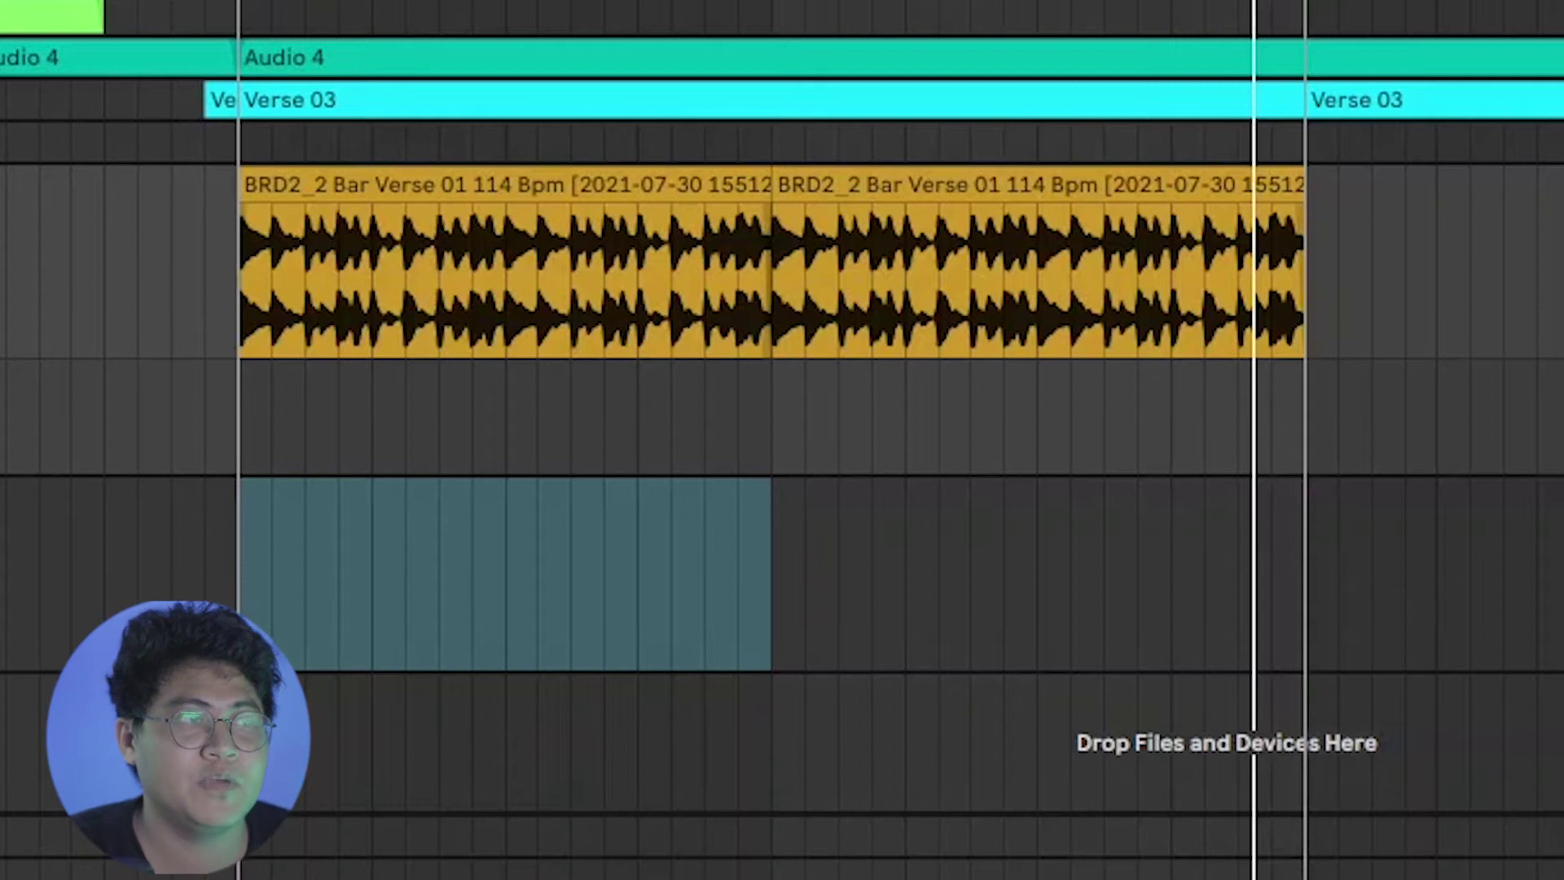
left_click_drag(521, 627, 251, 417)
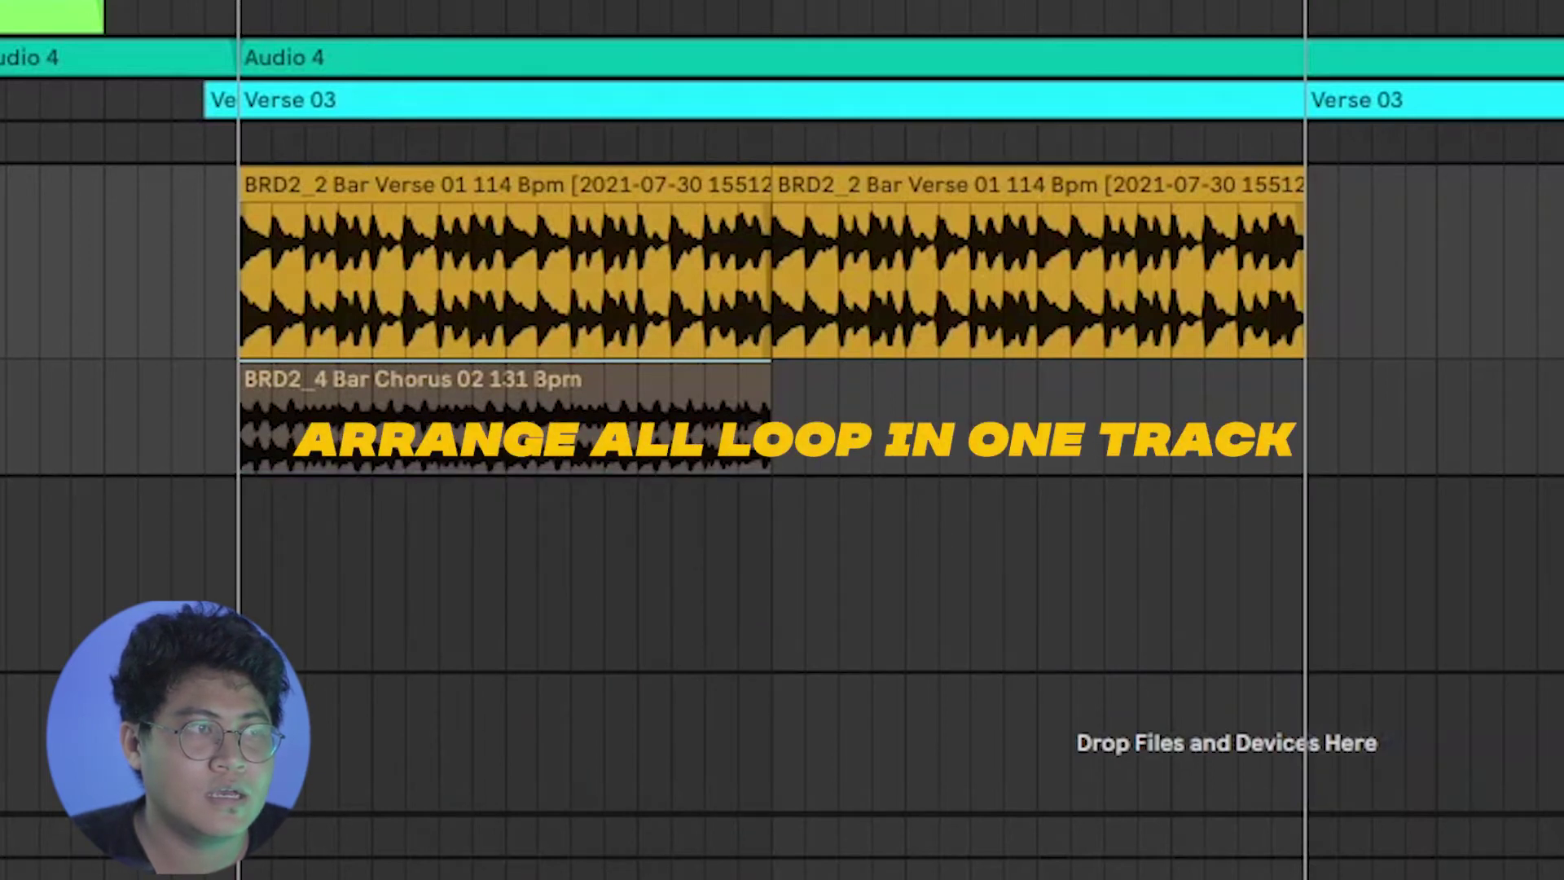
left_click_drag(789, 876, 782, 464)
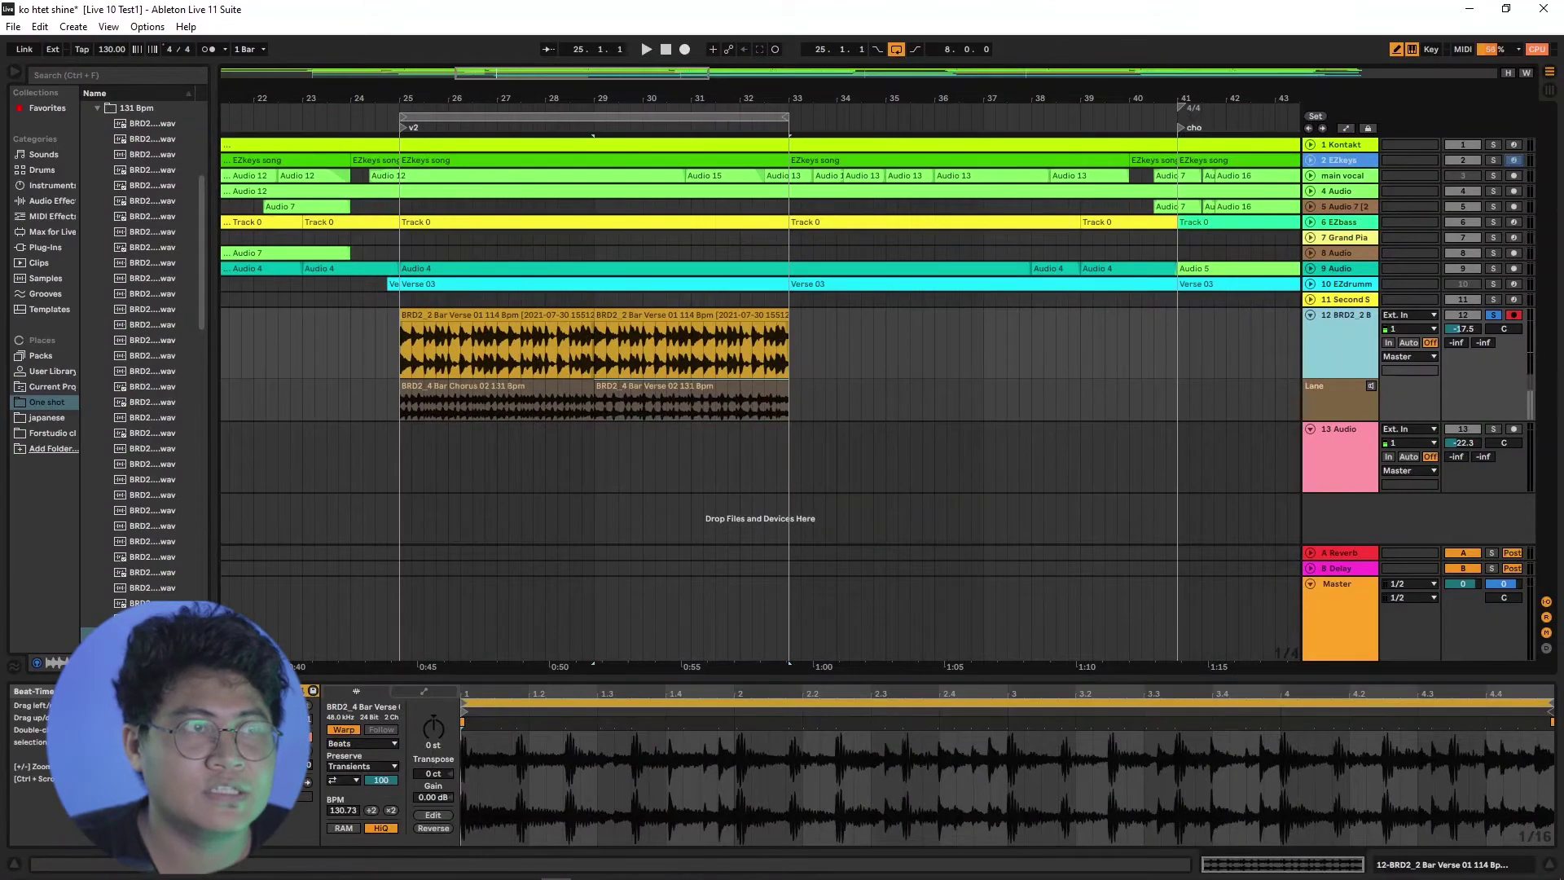
Try splicing by hand: move the last beat of the Chorus 02 take to track 13, shorten the first verse clip and play the transition
key("z")
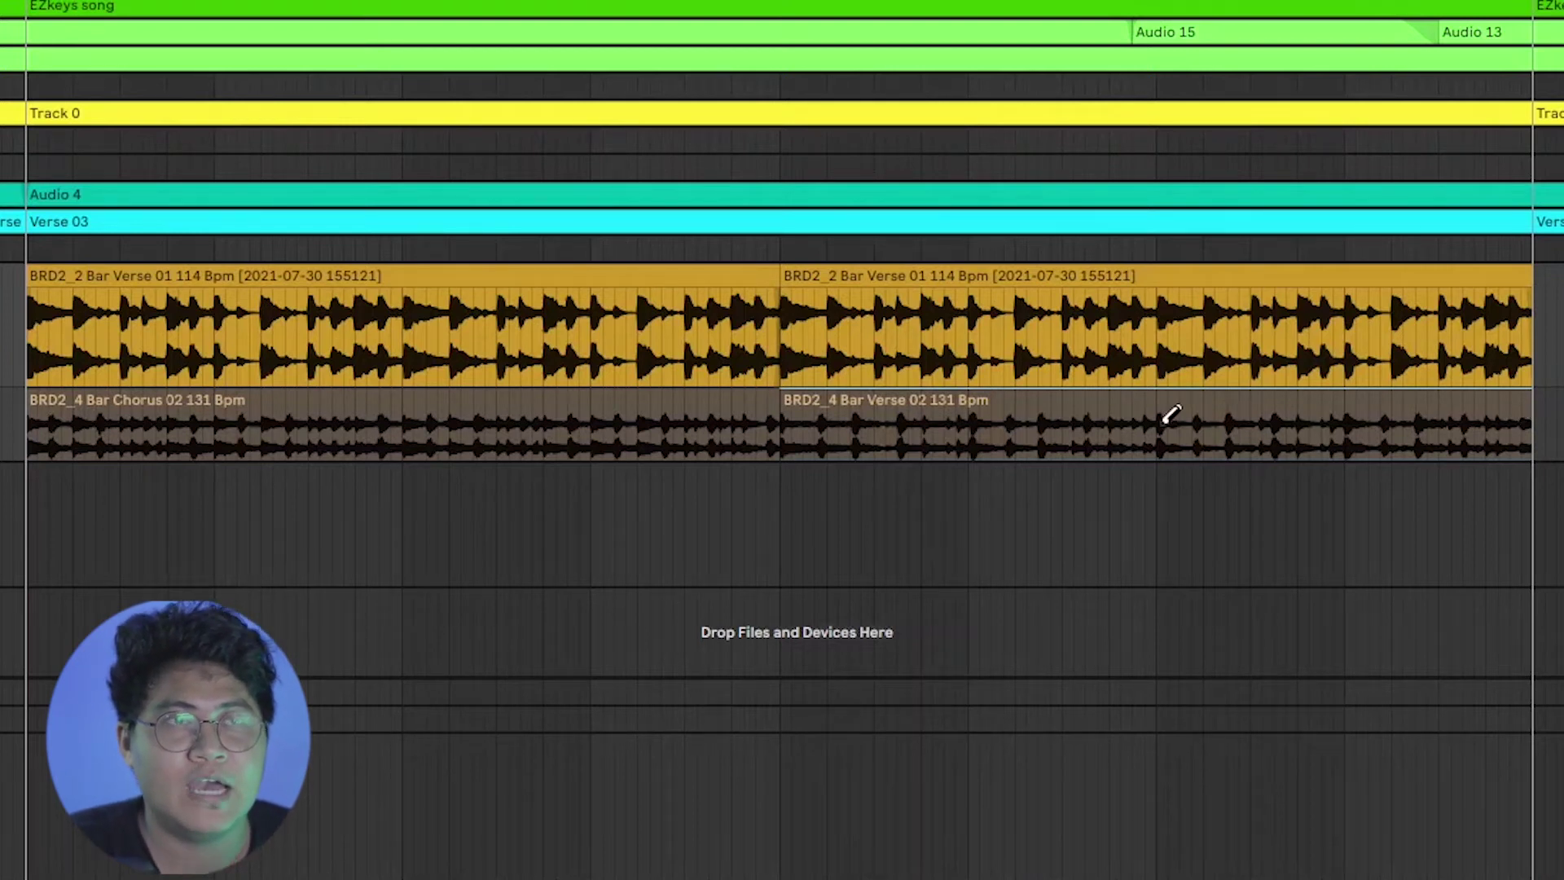
left_click(1384, 434)
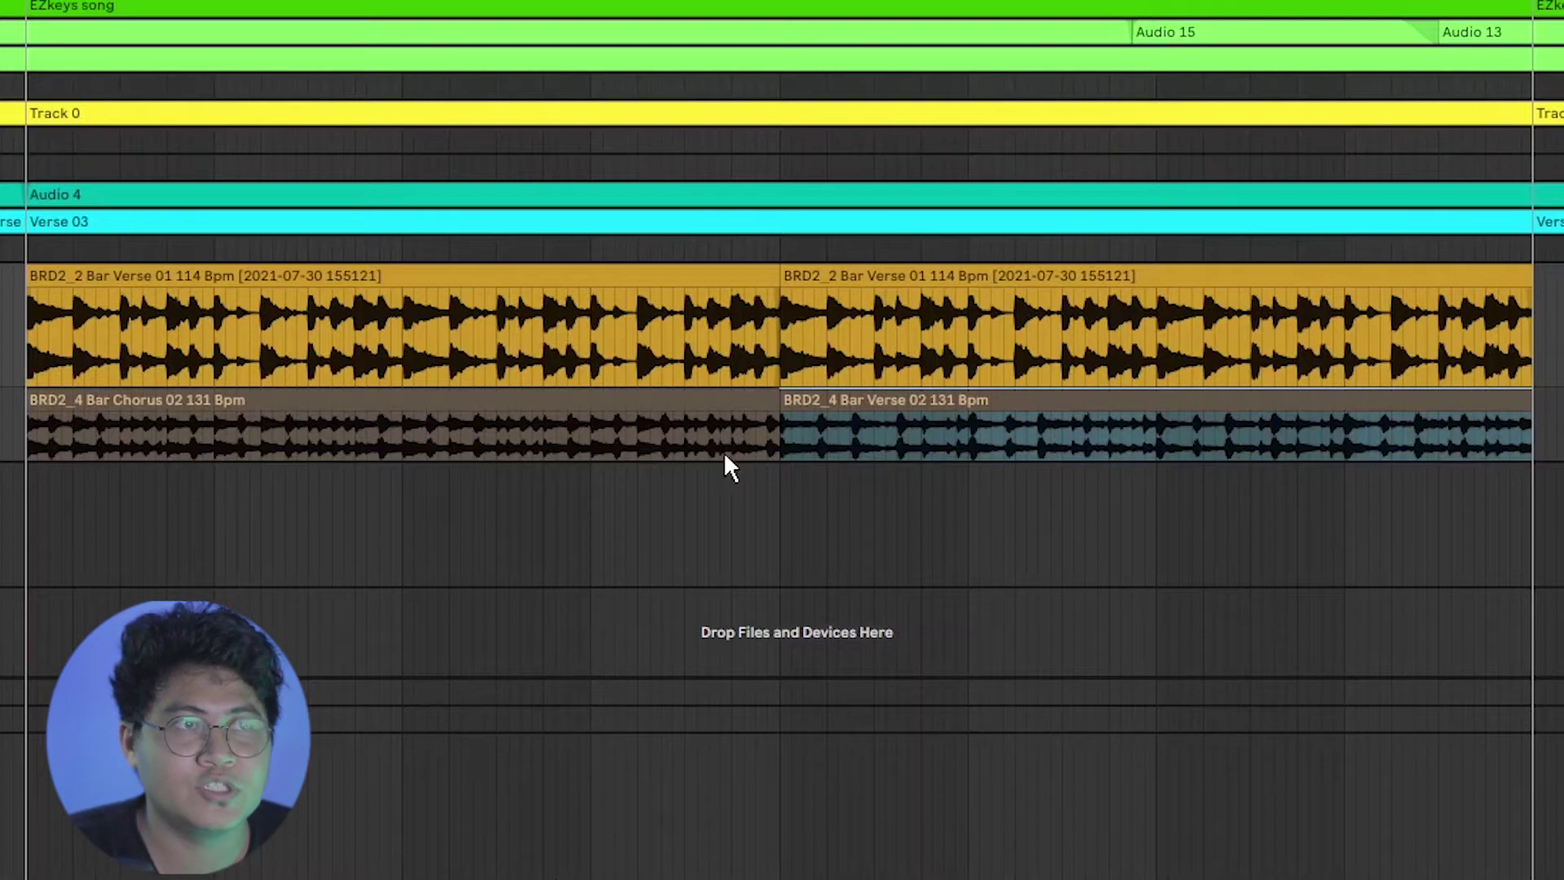
left_click(732, 430)
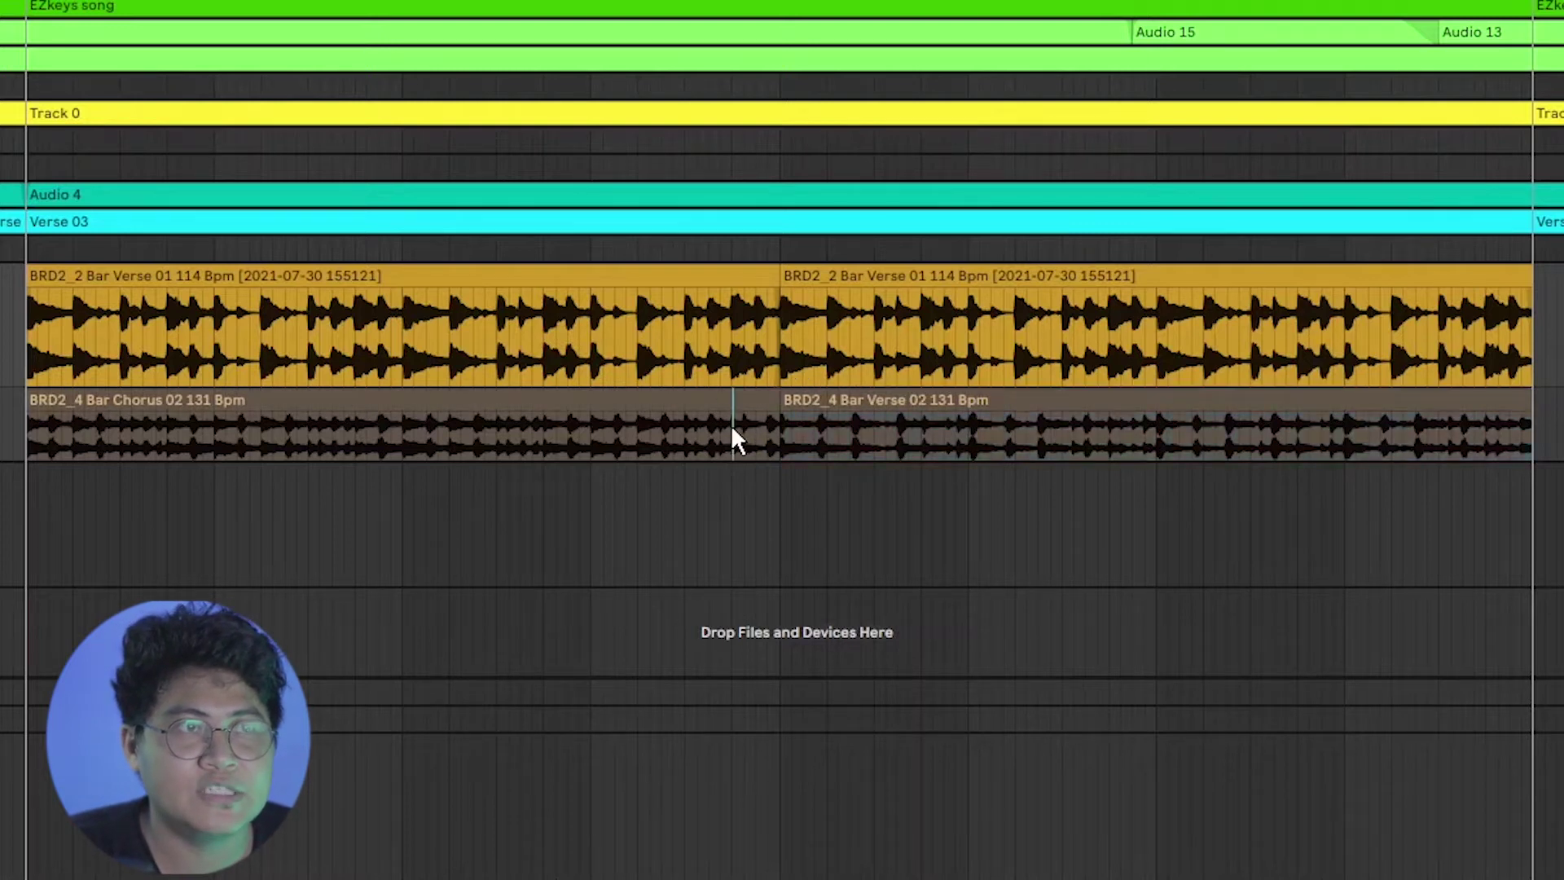
left_click_drag(747, 412, 744, 472)
left_click_drag(766, 292, 721, 289)
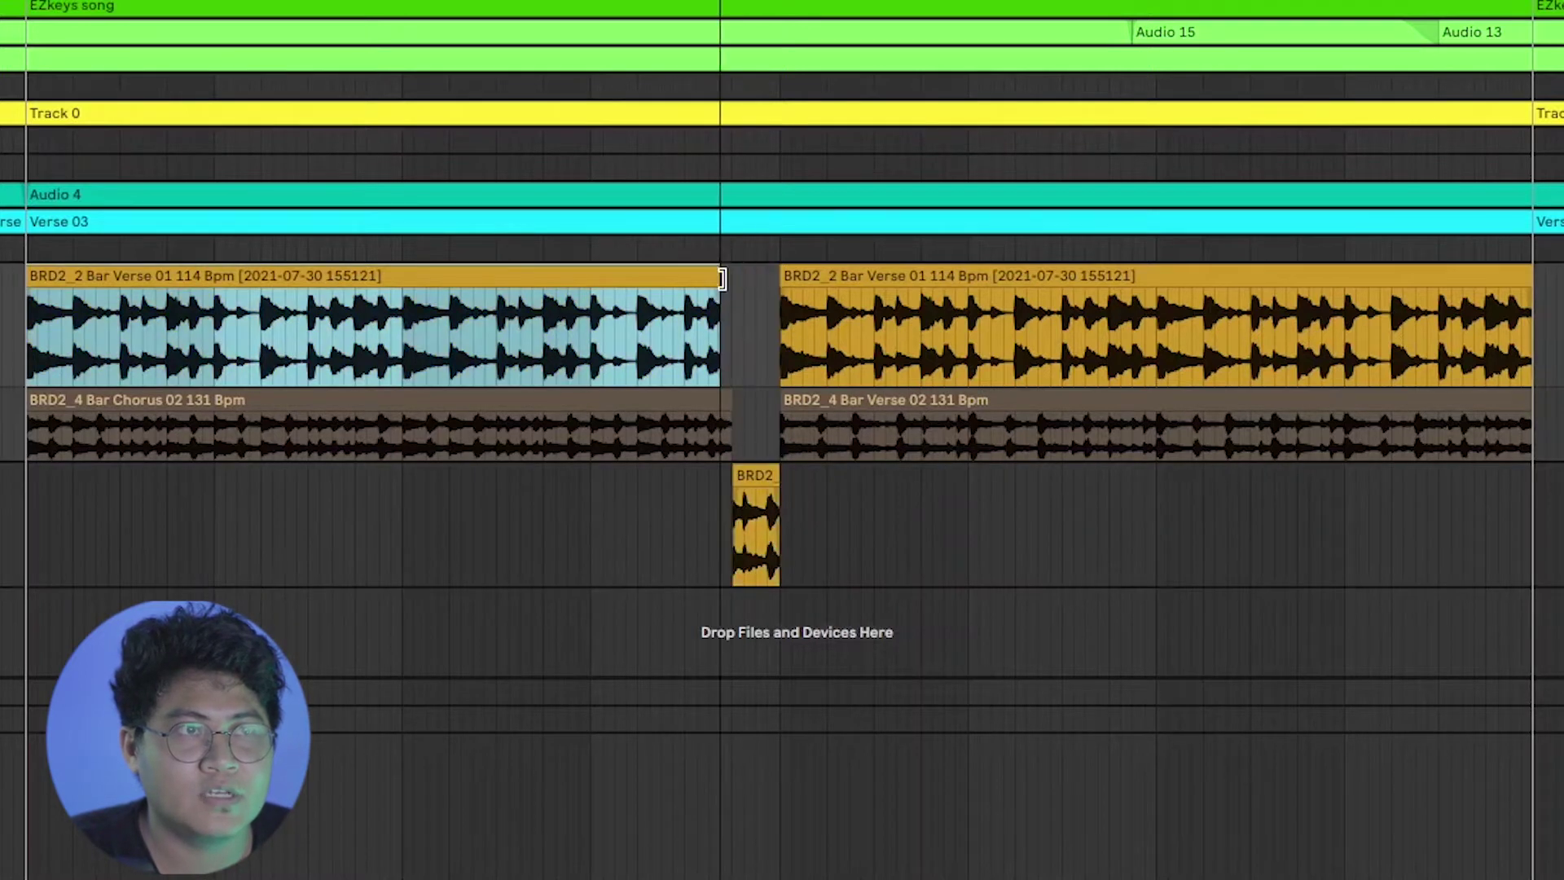
left_click(733, 323)
key("space")
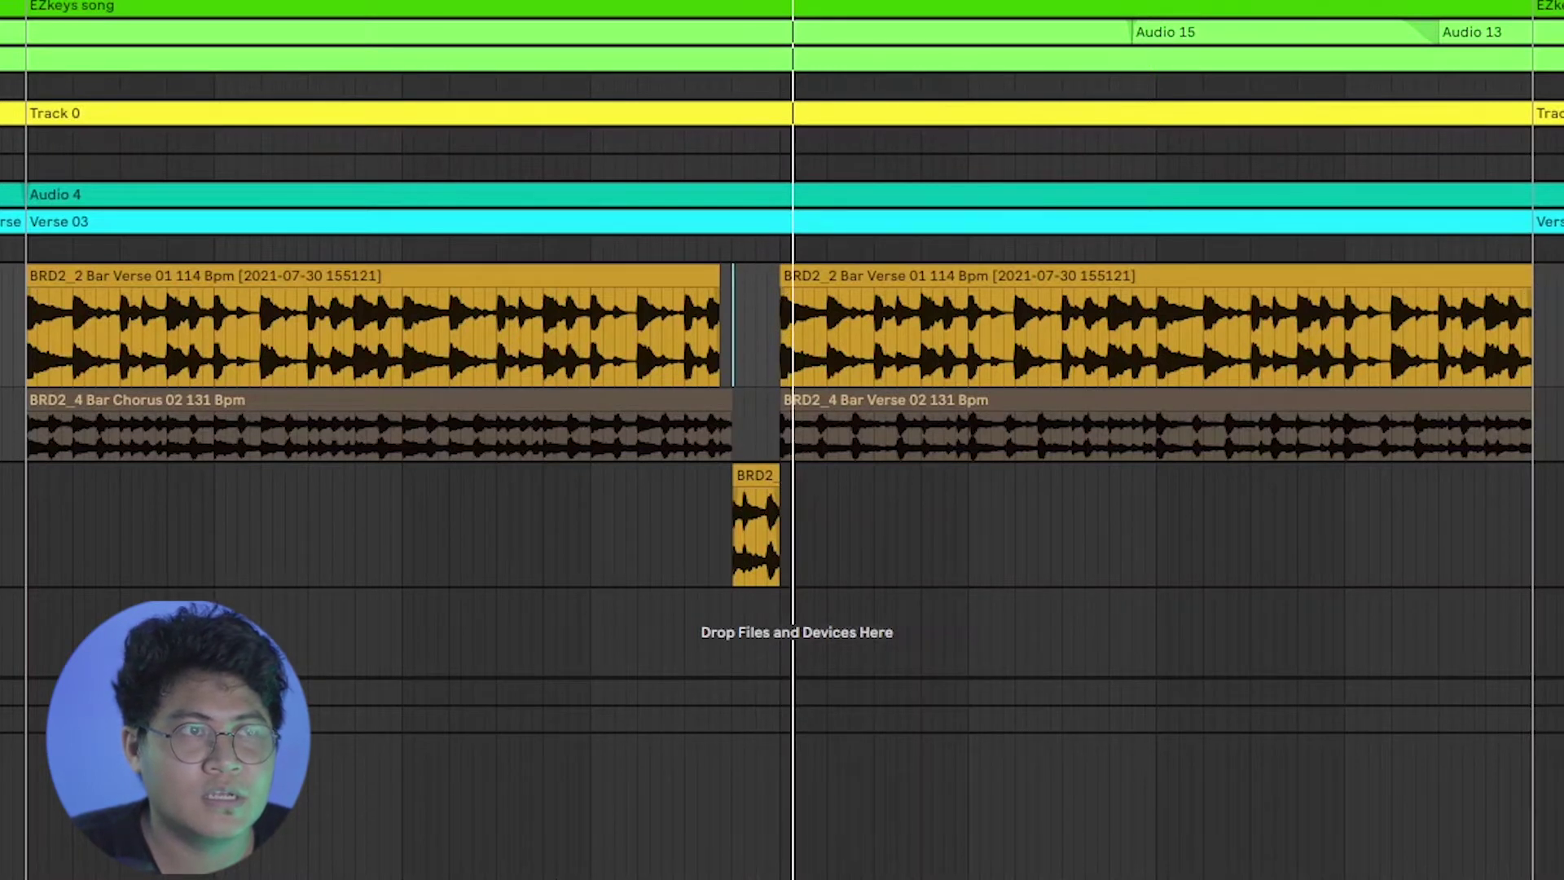
left_click(730, 488)
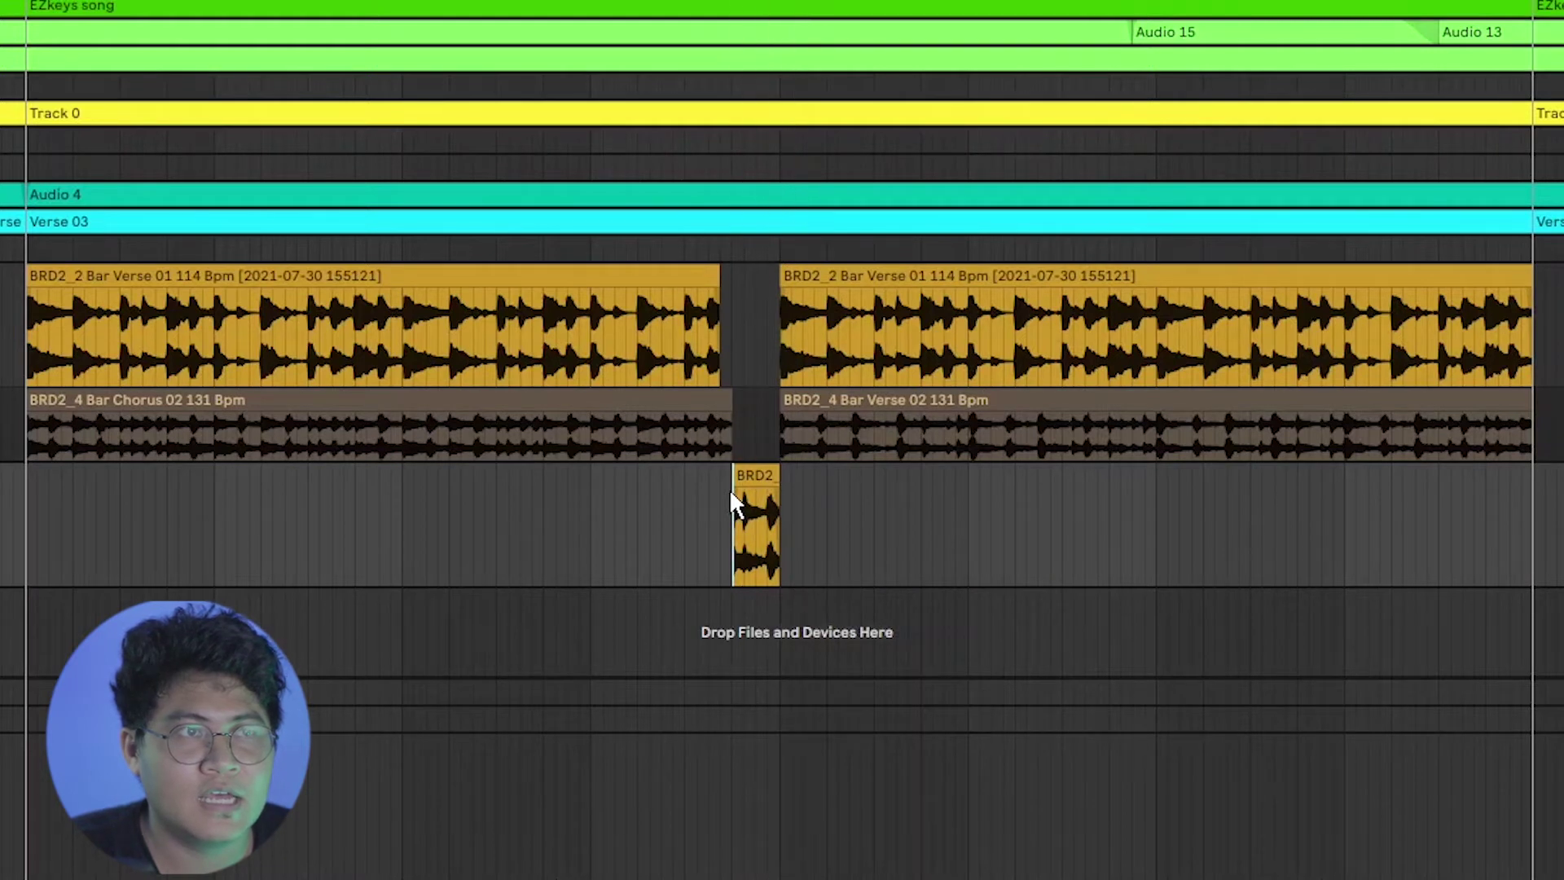
key("ctrl+j")
Copy the last beat of the Chorus 02 take before bar 29 and a half-beat slice of the Verse 02 take in bar 29 into the main lane
left_click(742, 414)
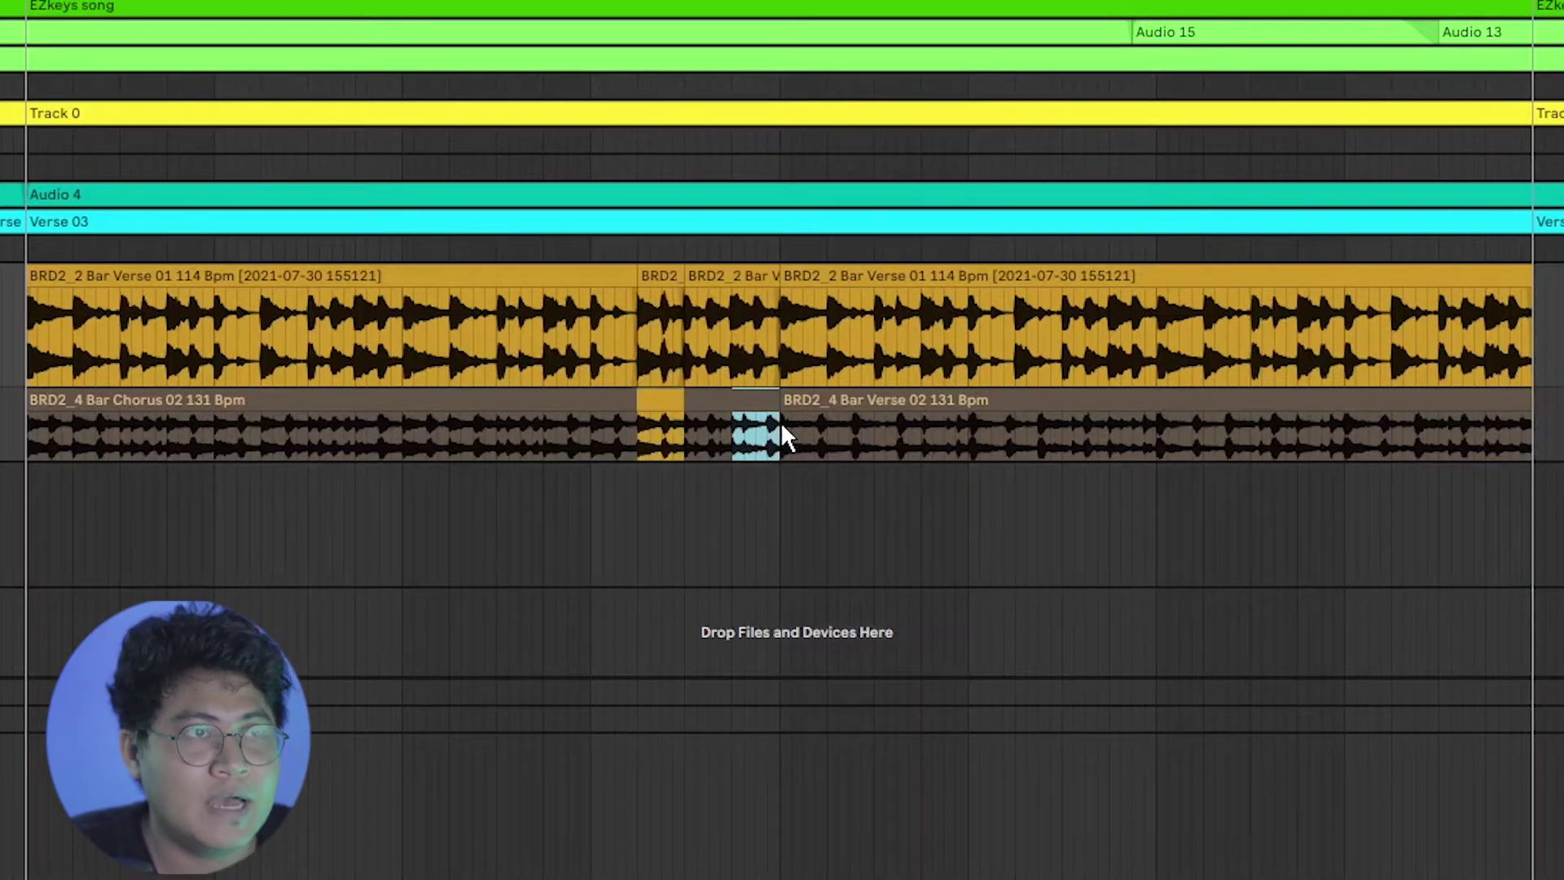
key("Return")
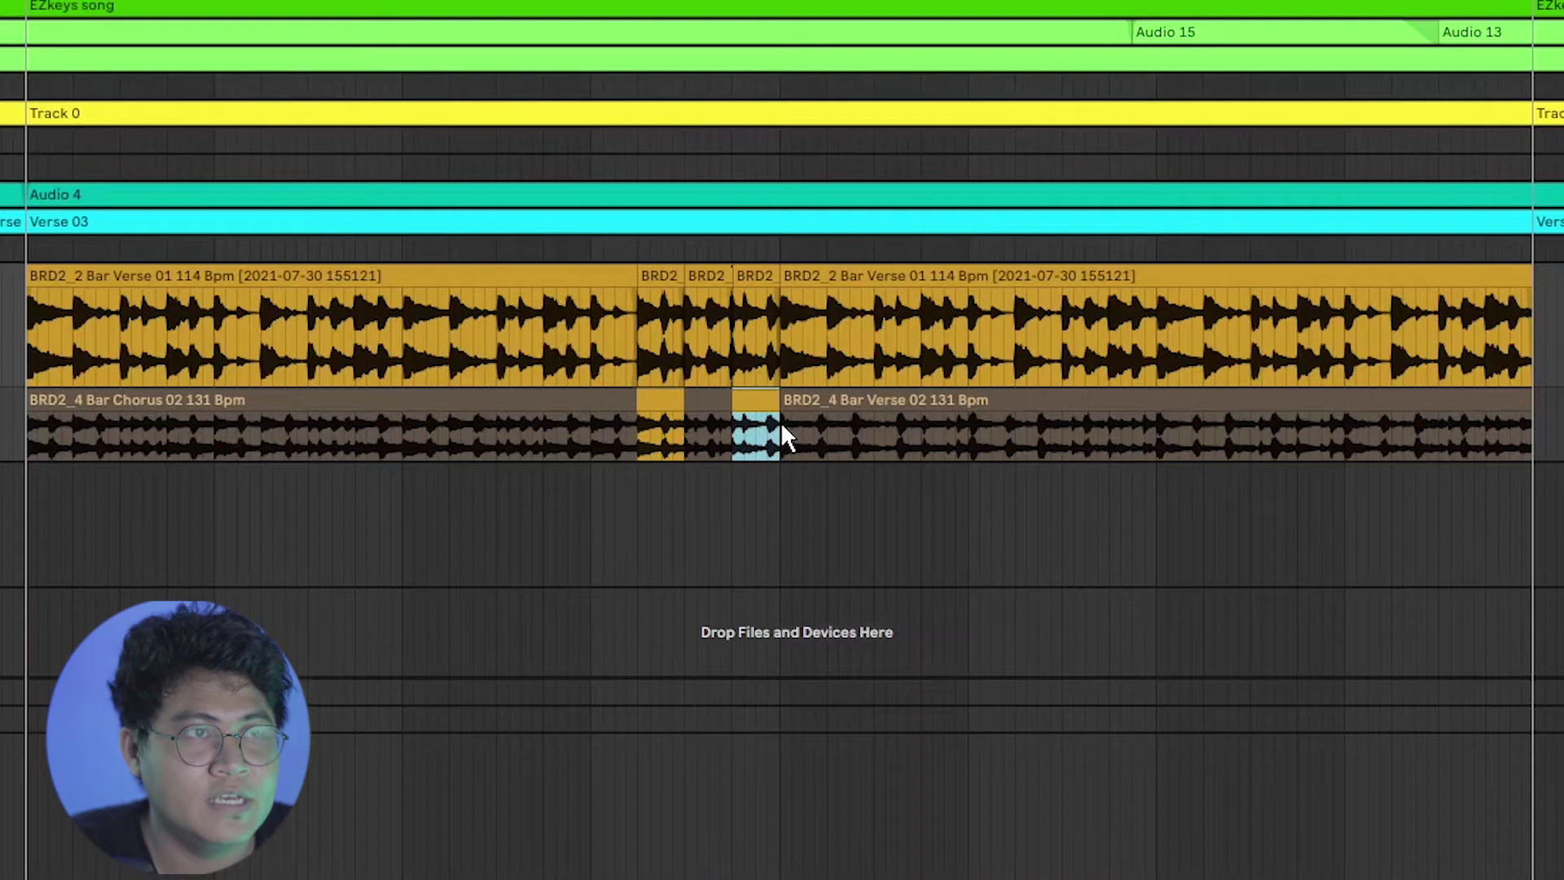
left_click_drag(850, 430, 860, 430)
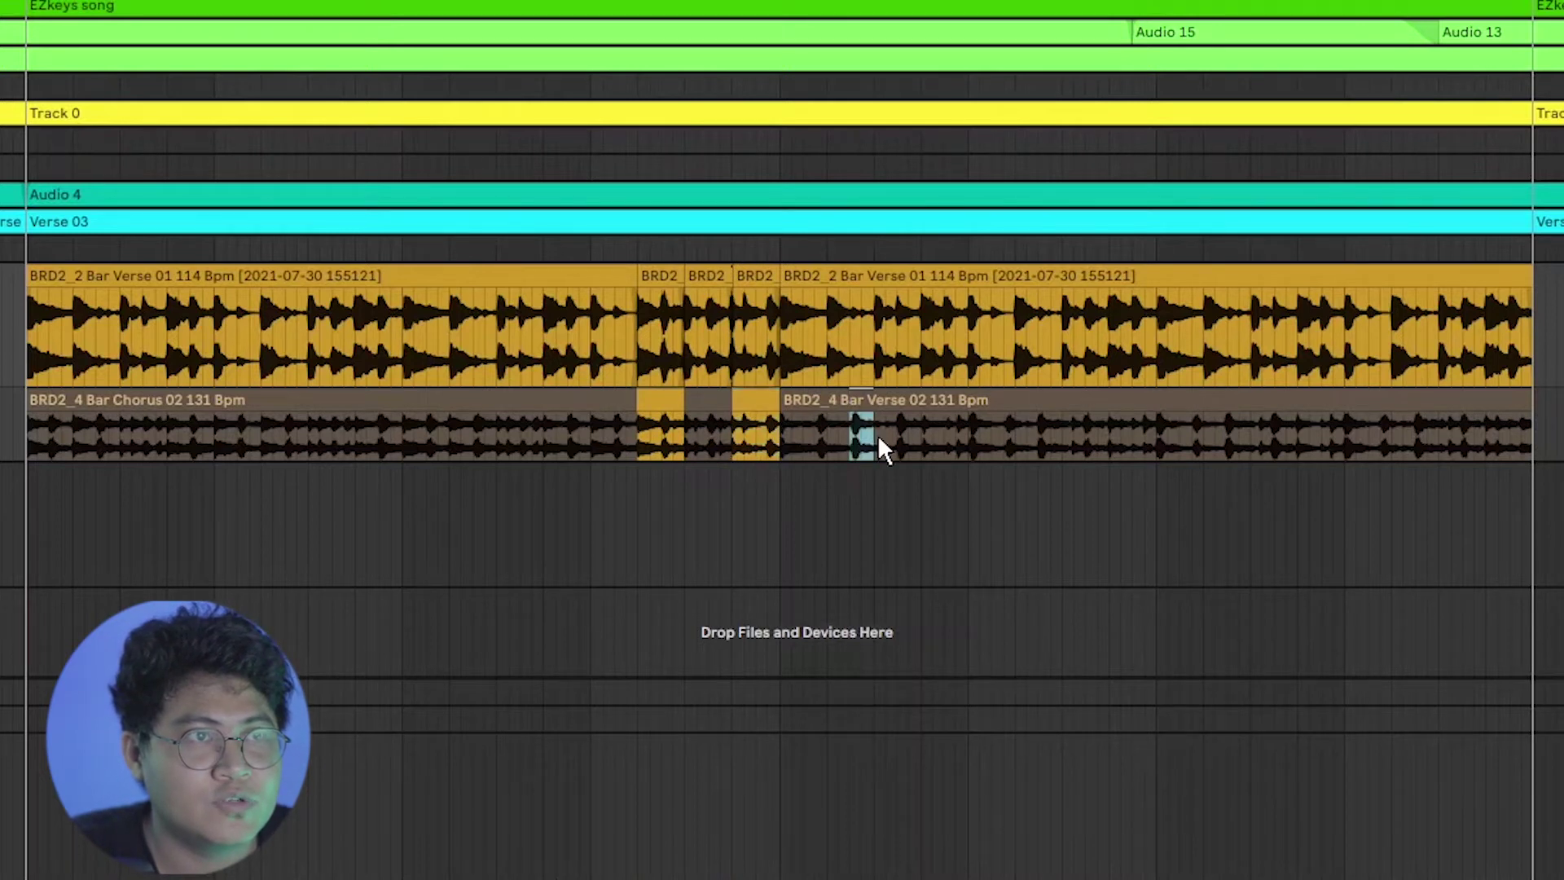
key("Return")
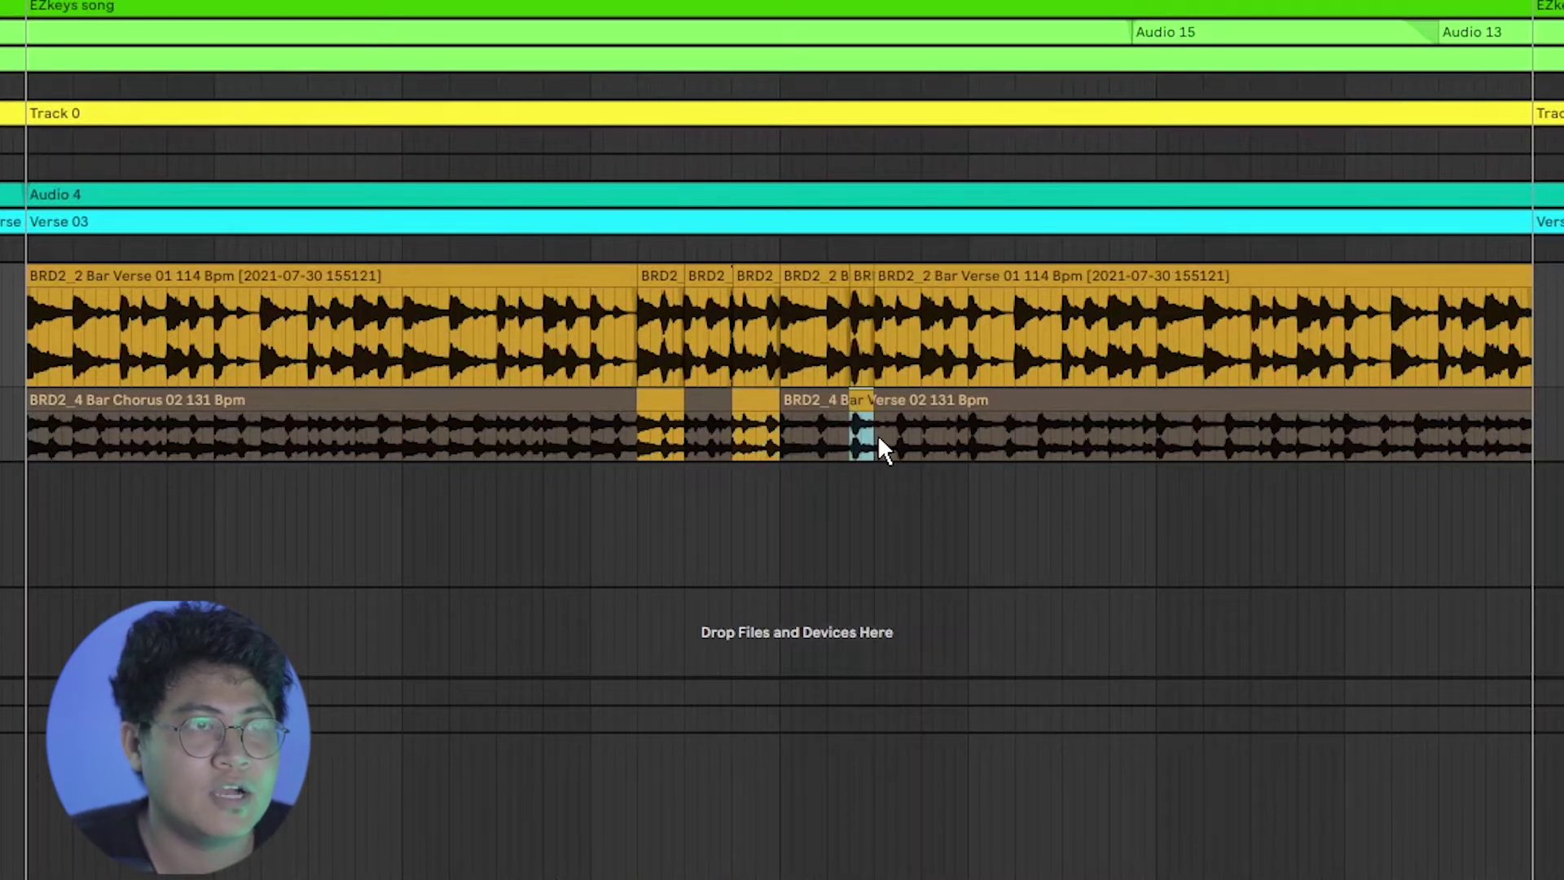
Play back the comped drum loop on track 12 from about bar 28 across the transition into bar 29
key("Right")
key("Right")
key("Right")
key("Right")
key("Right")
key("Right")
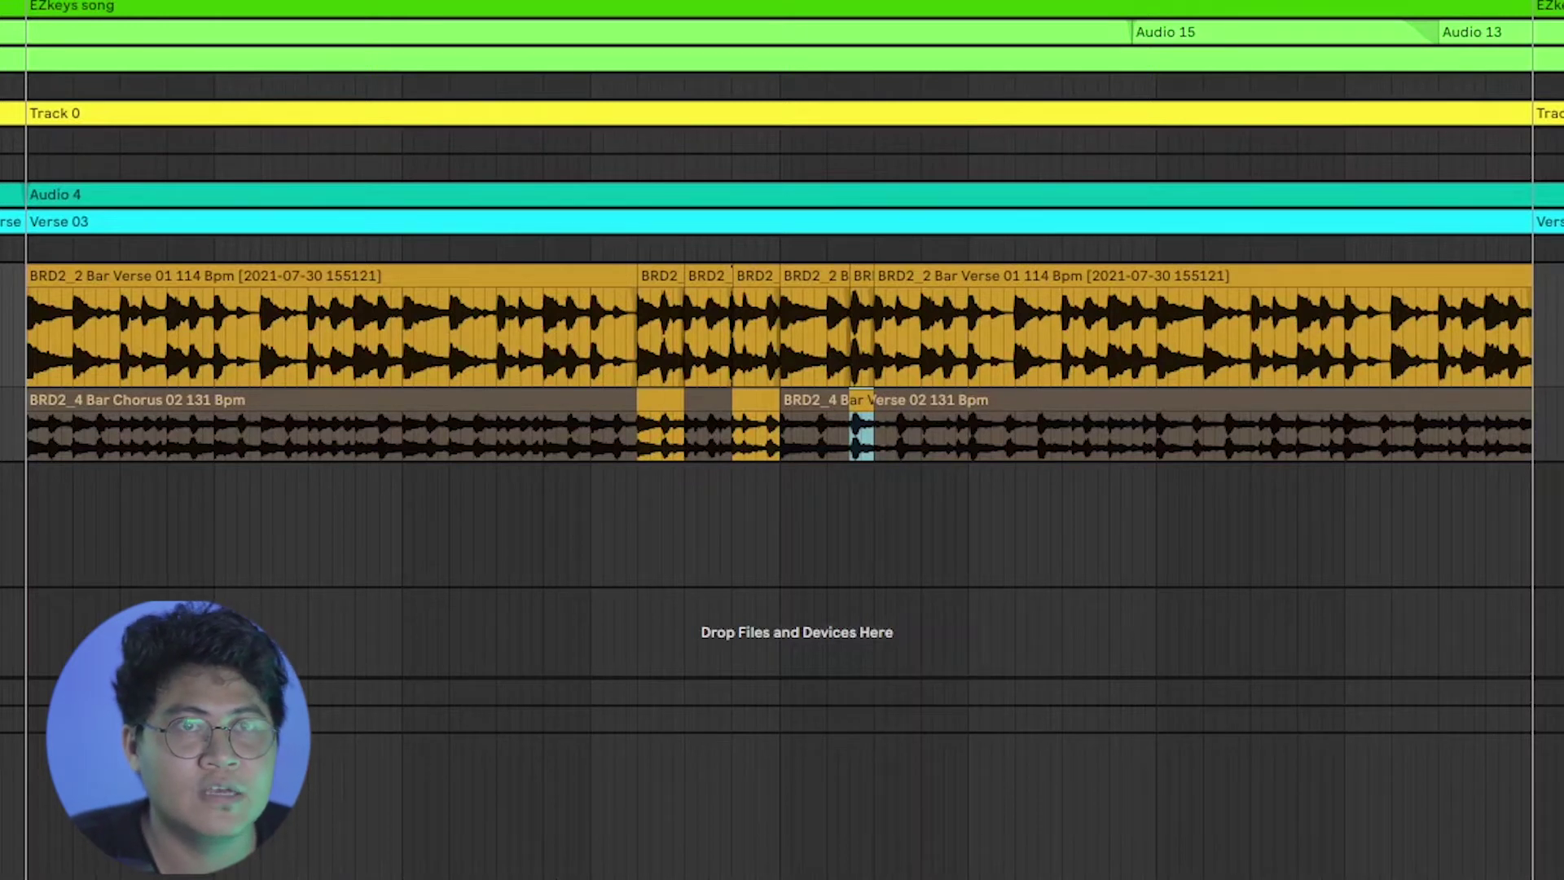
key("space")
left_click(595, 312)
key("space")
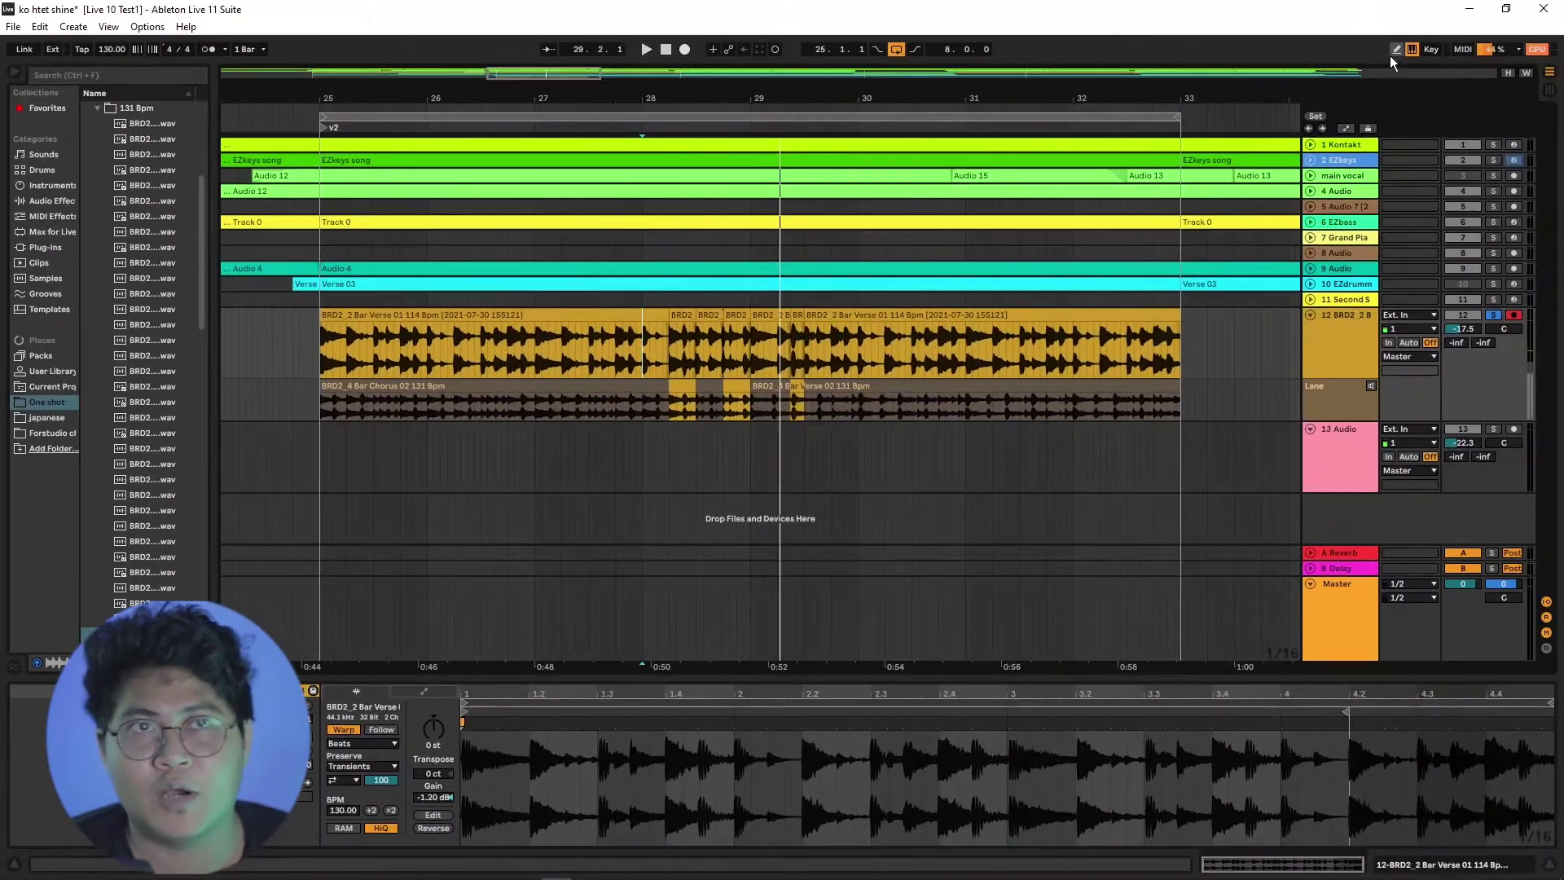
Turn on Draw Mode and paint four short slices of the Verse 02 take between bars 32 and 33 into the main lane
left_click(1391, 54)
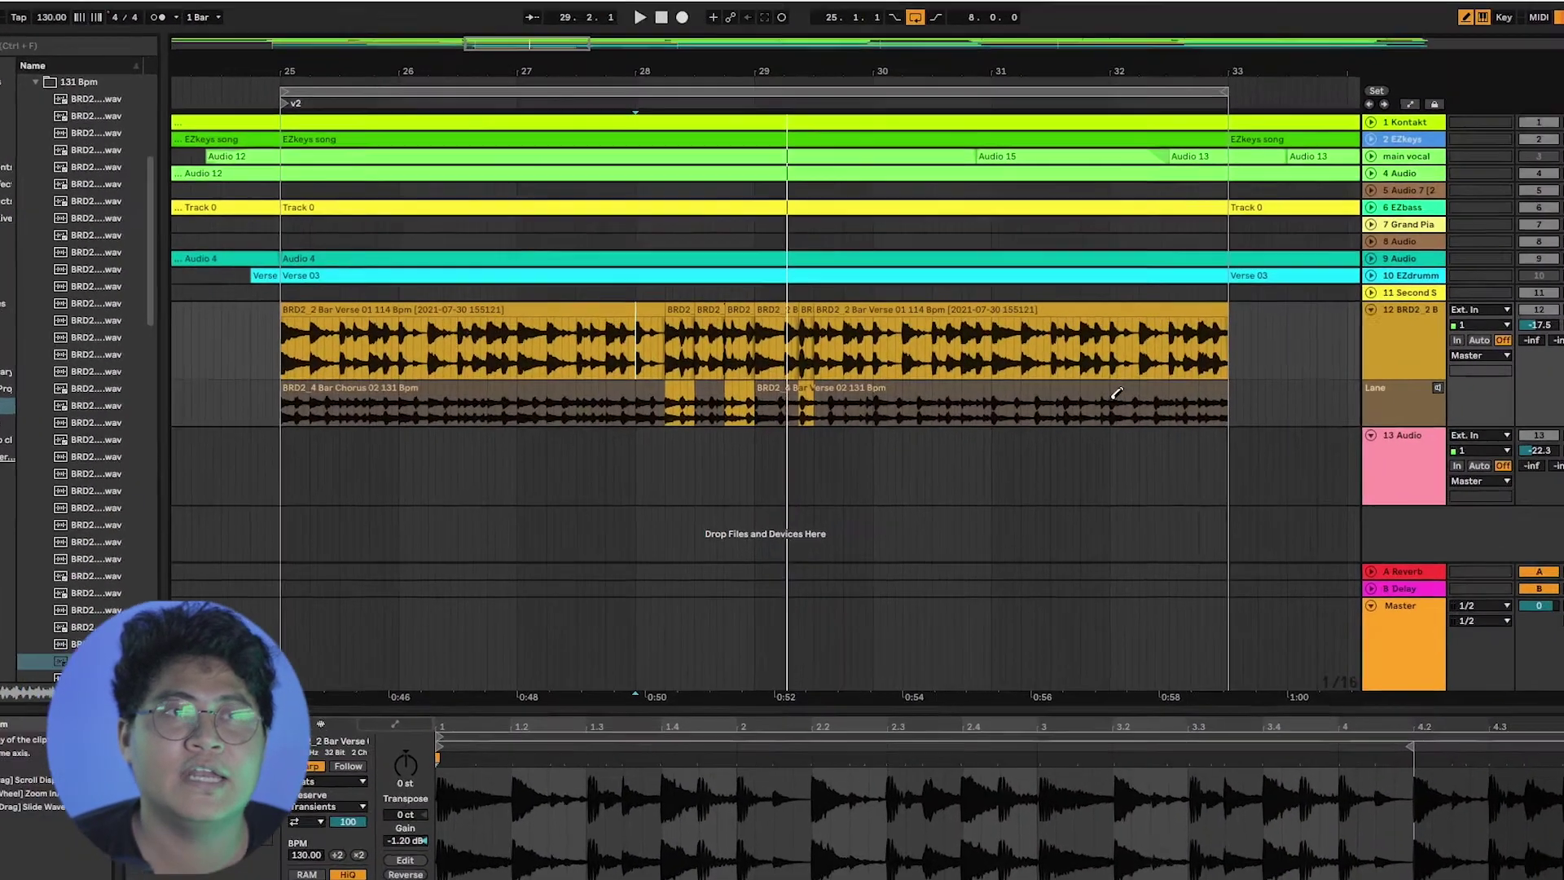
left_click(1076, 394)
left_click(1384, 417)
left_click(1445, 417)
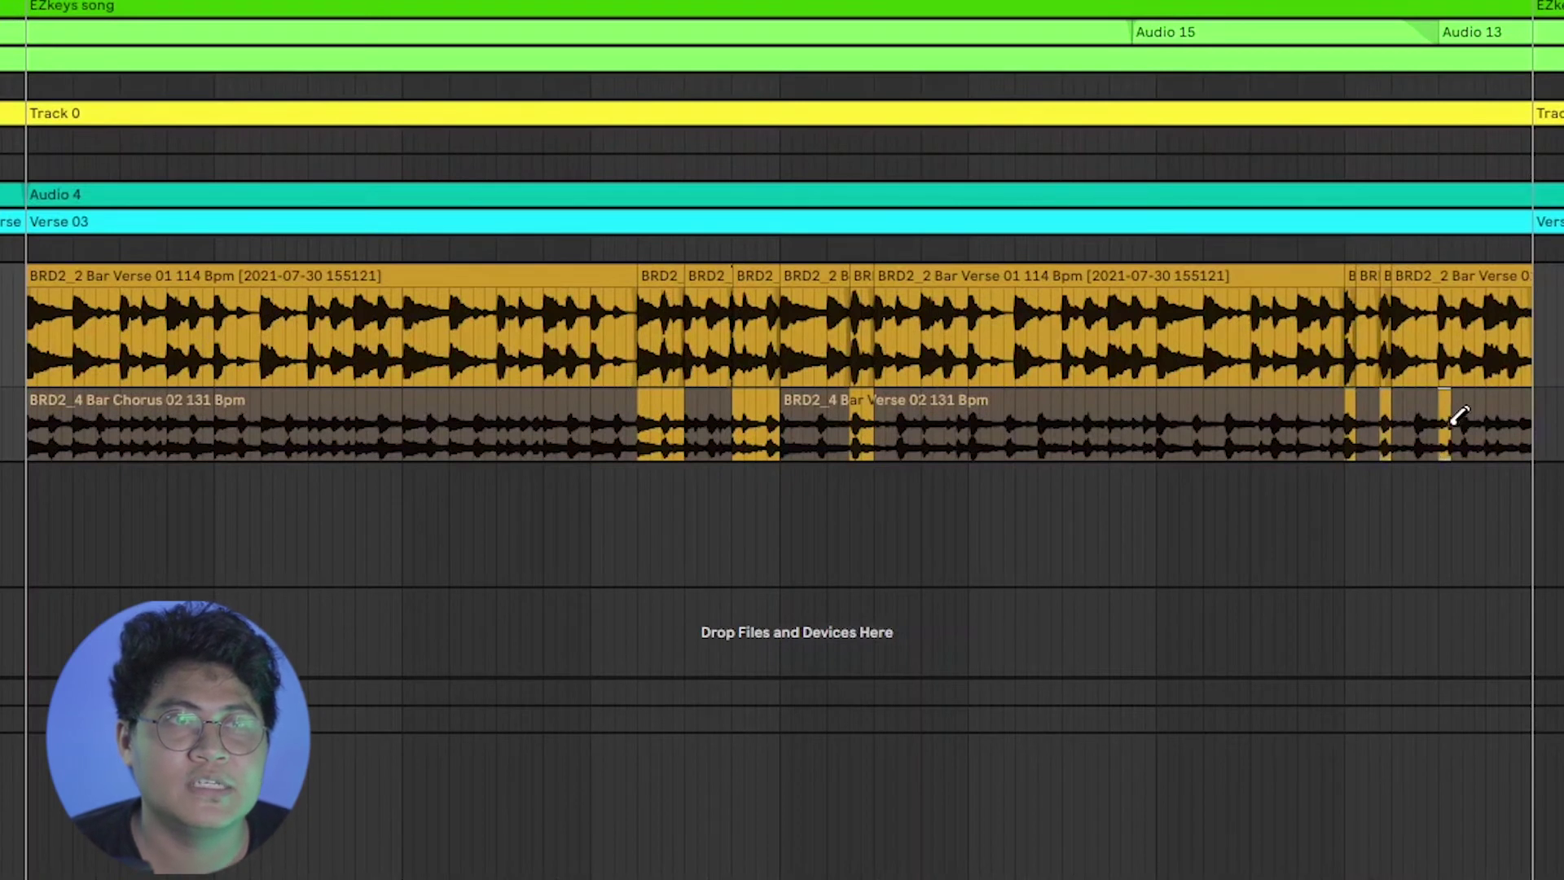
left_click(1491, 417)
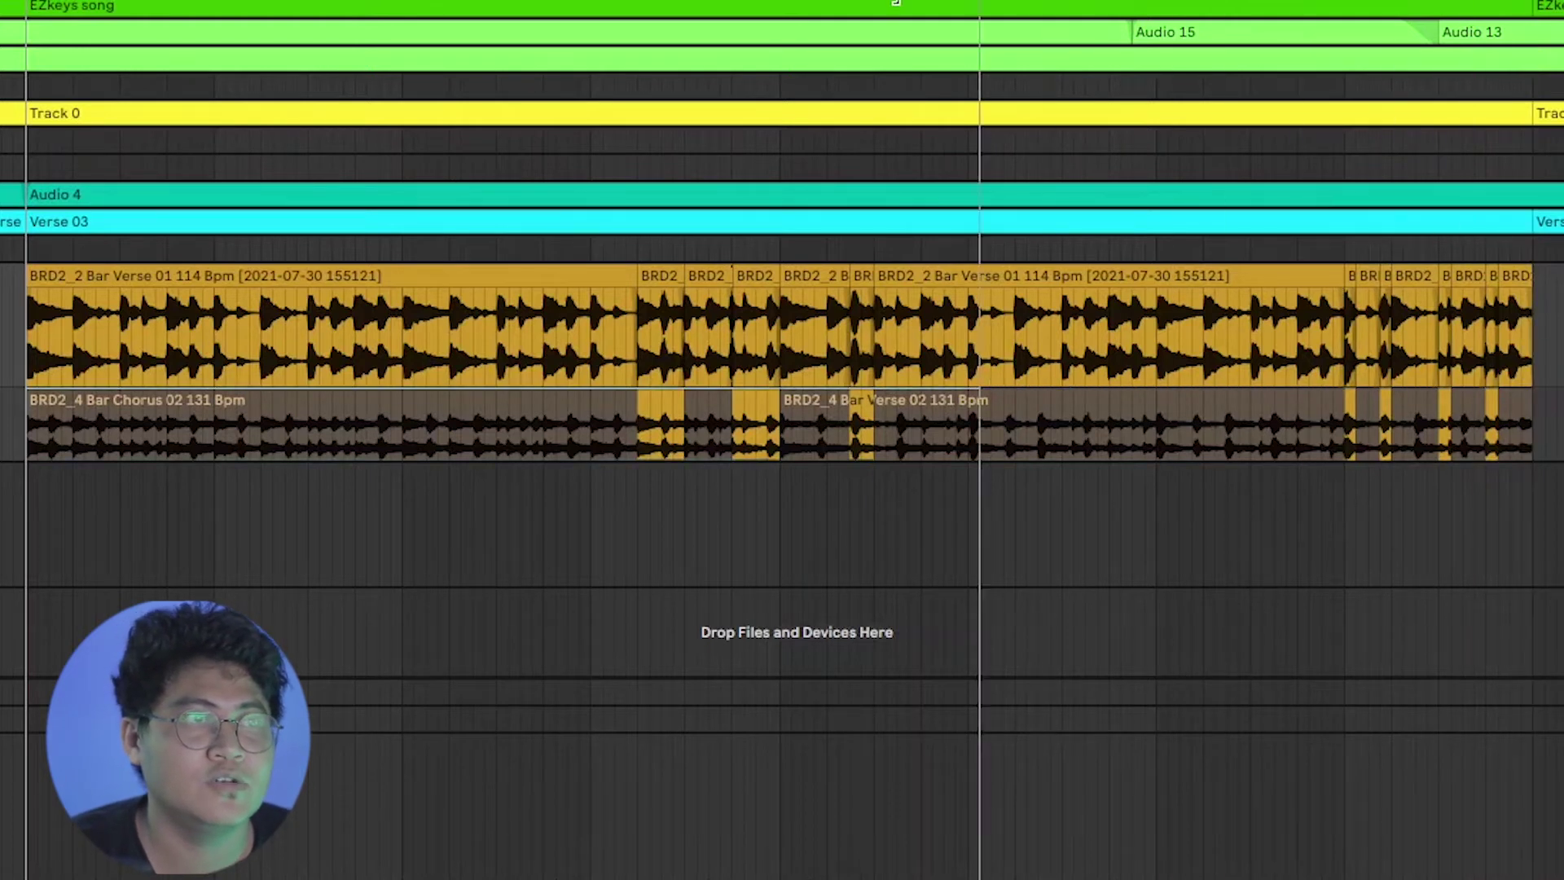
Delete all clips from track 12 and its take lane, and select the four-bar loop range from bar 25 to 29
left_click_drag(1550, 286, 7, 404)
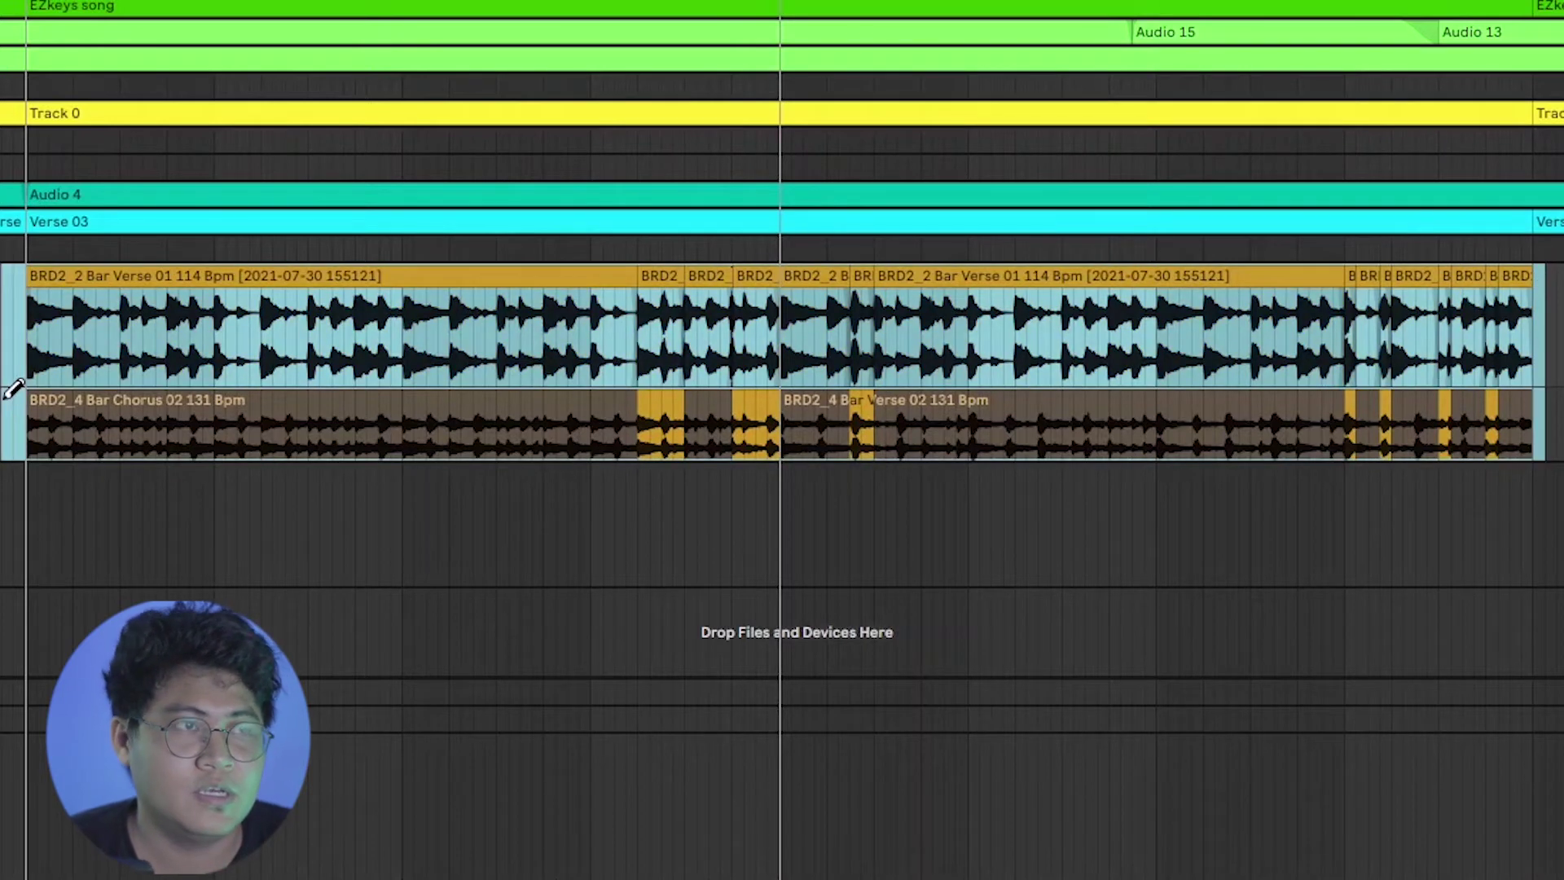
key("Delete")
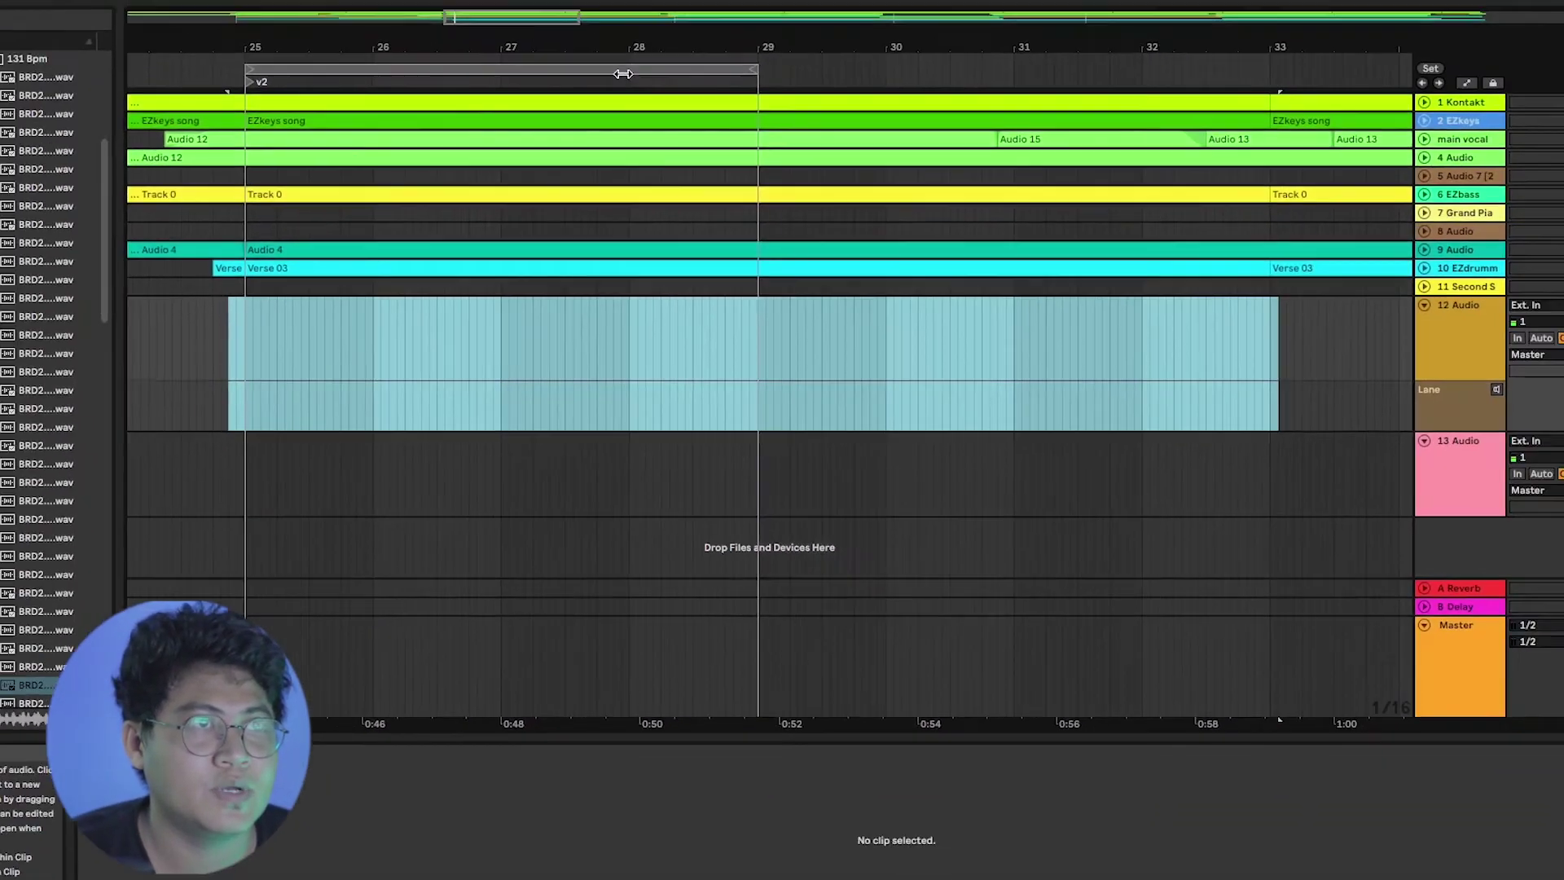
left_click(623, 74)
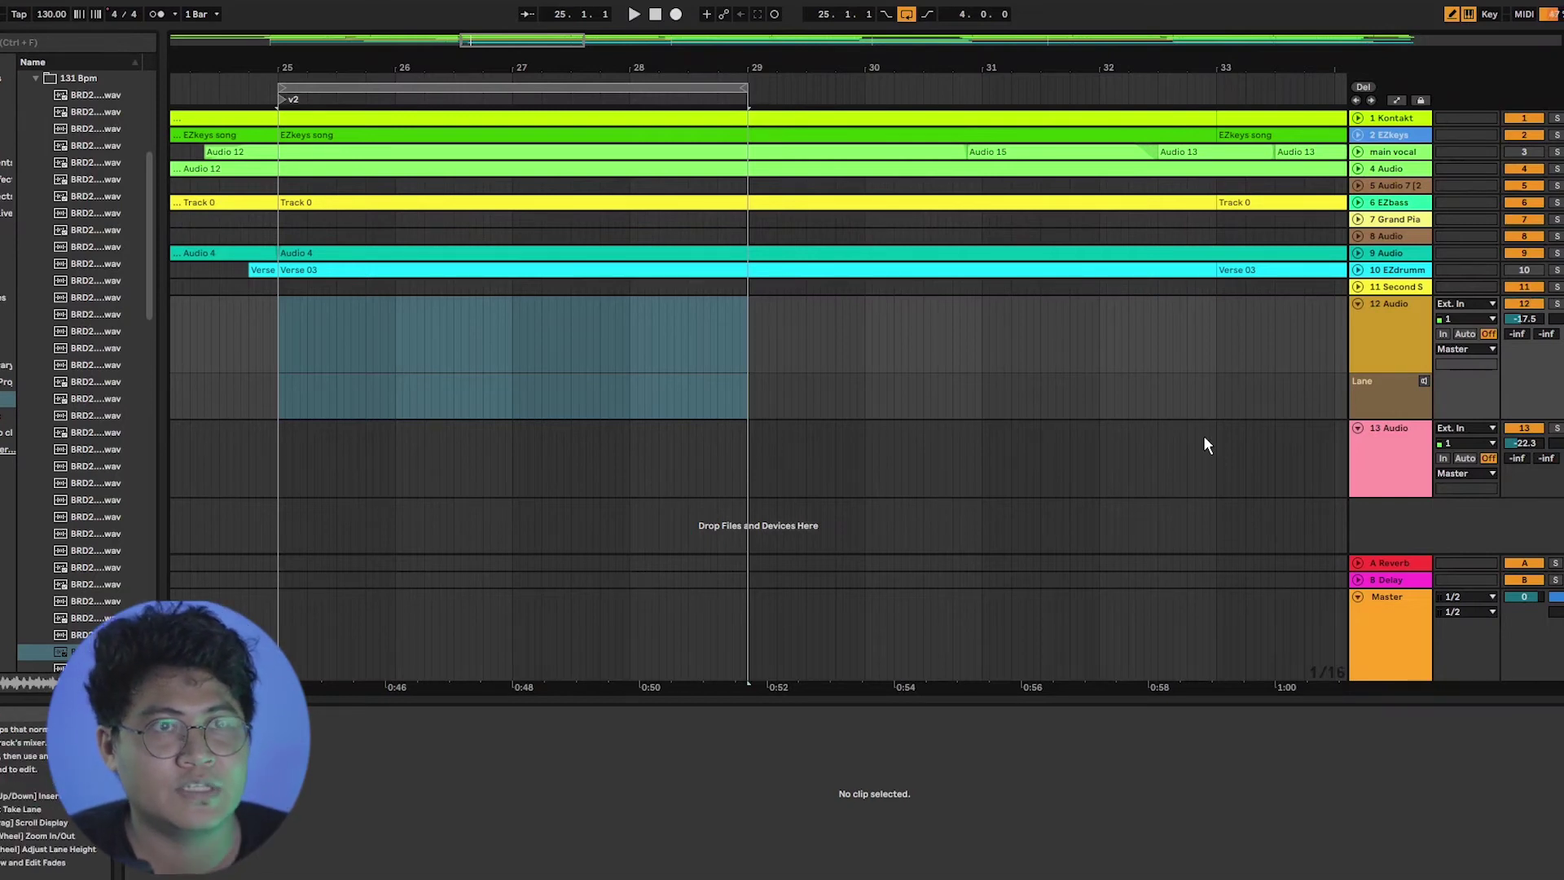
Delete the empty take lane from track 12
right_click(1369, 389)
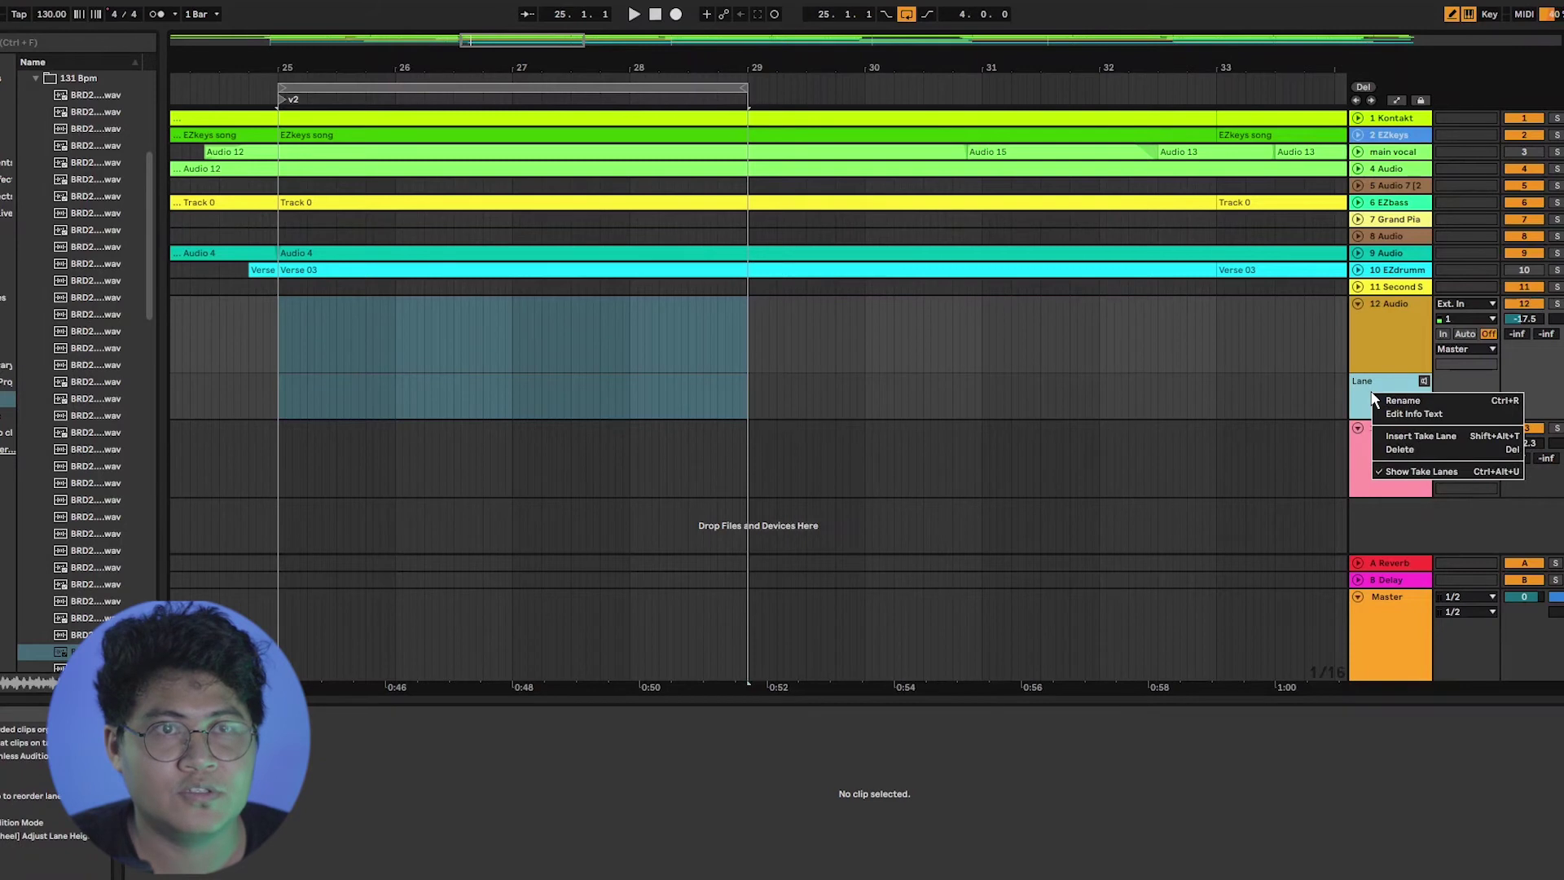
left_click(1399, 450)
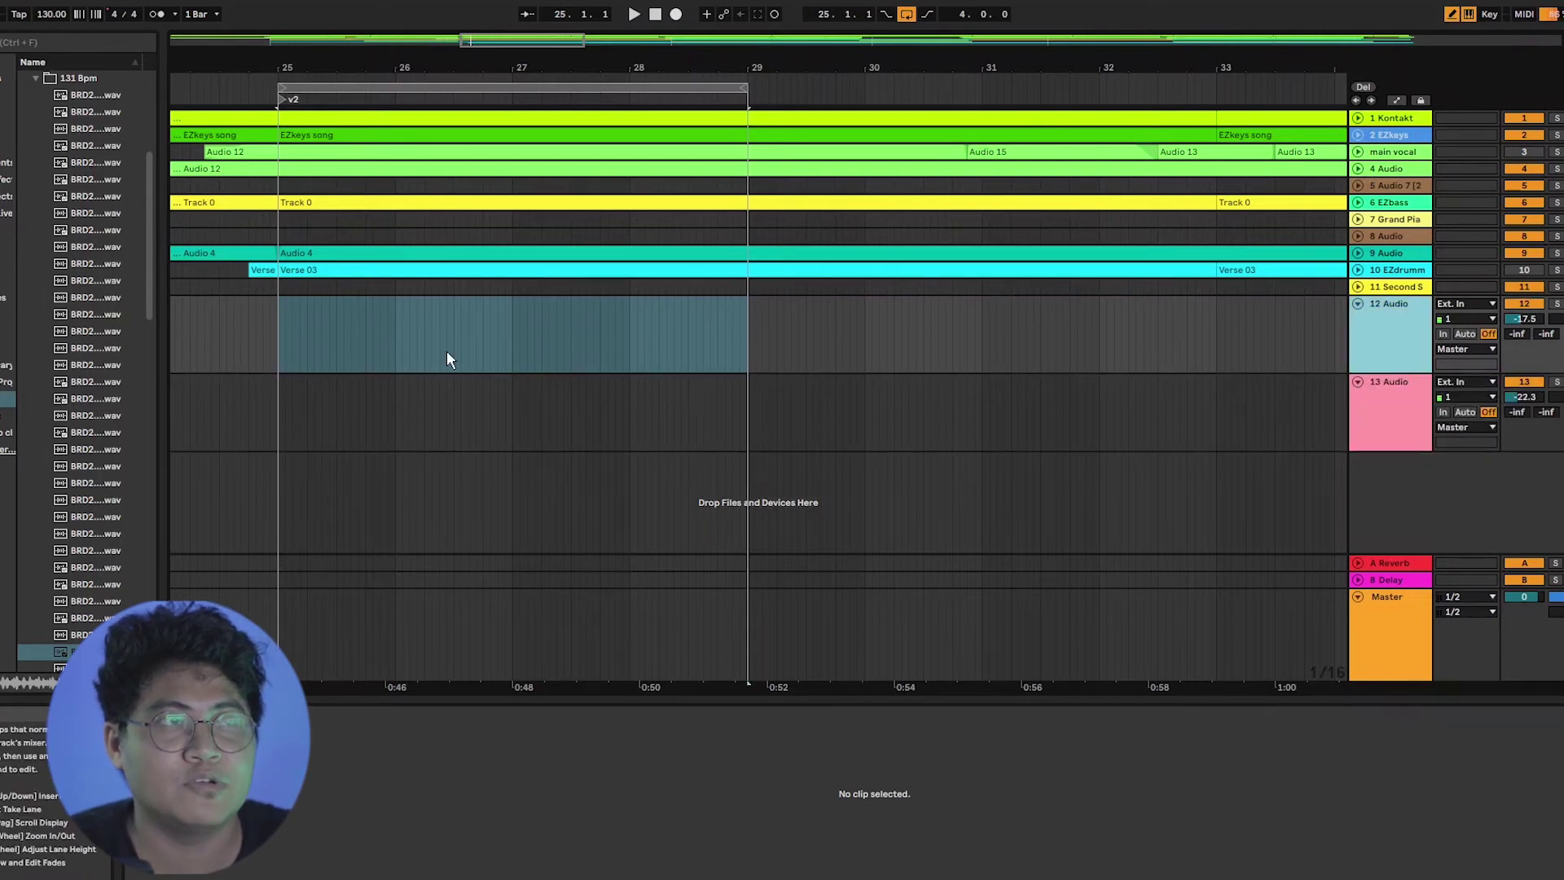
left_click_drag(281, 62, 332, 328)
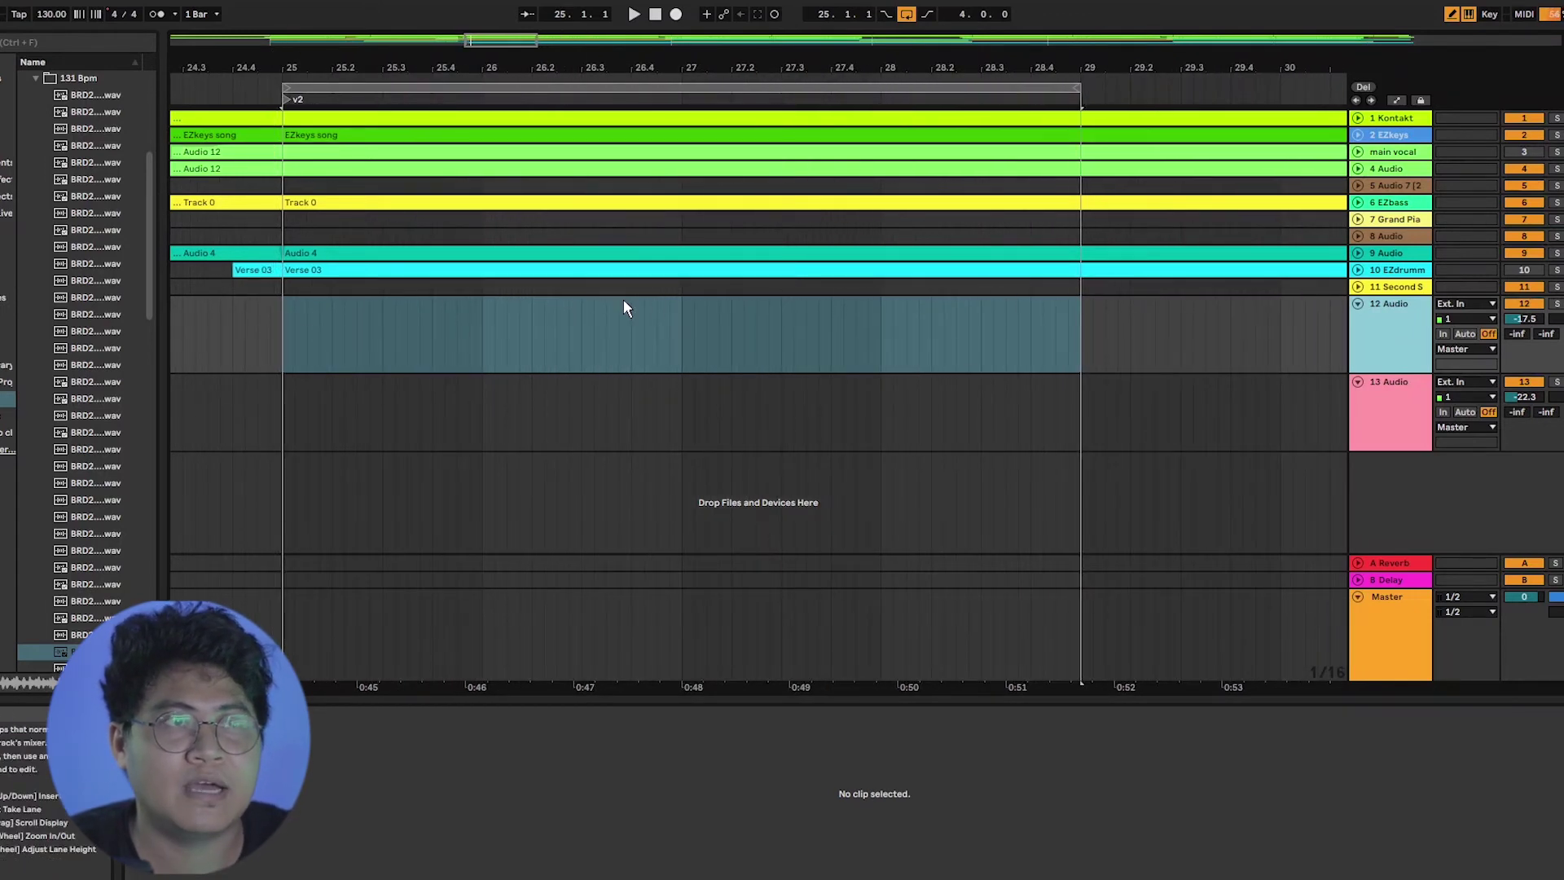
Loop-record several audio takes on track 13 between bars 25 and 29, and stop during the third pass
key("space")
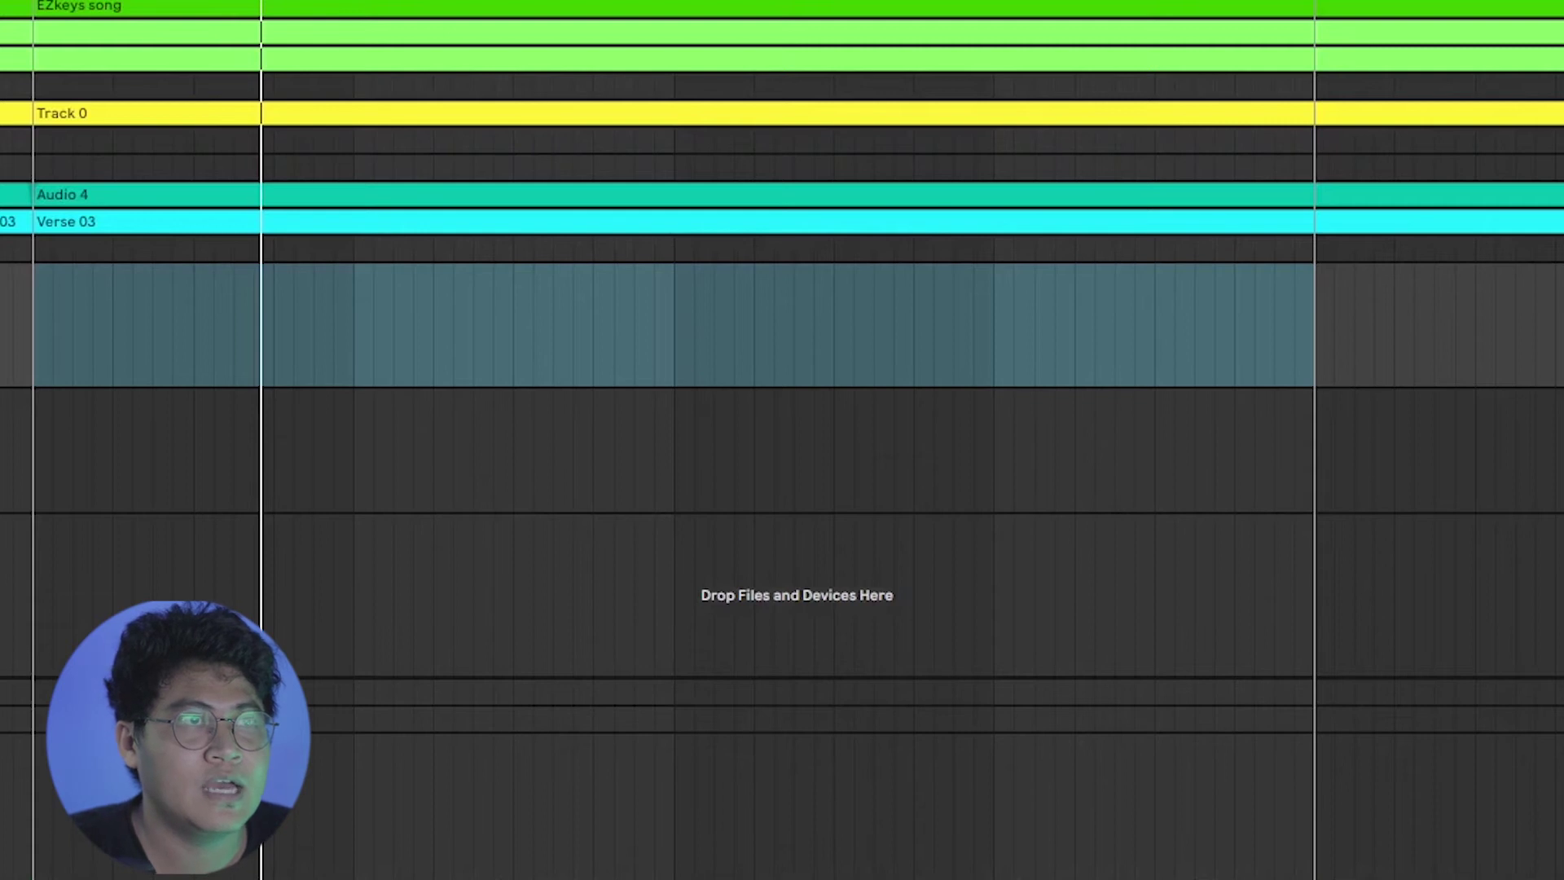
key("F9")
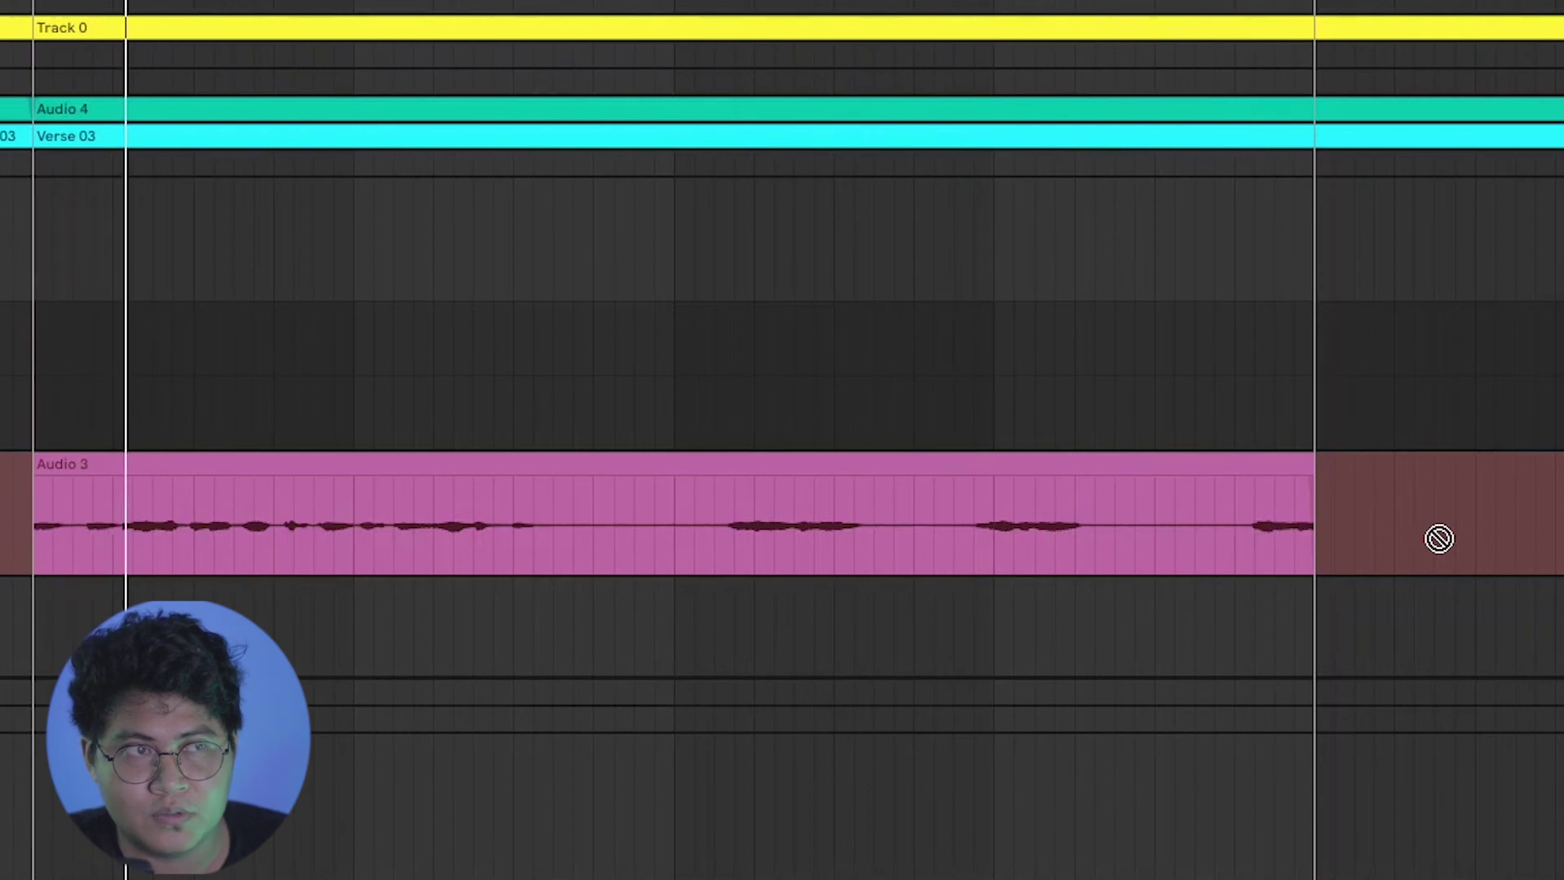
key("space")
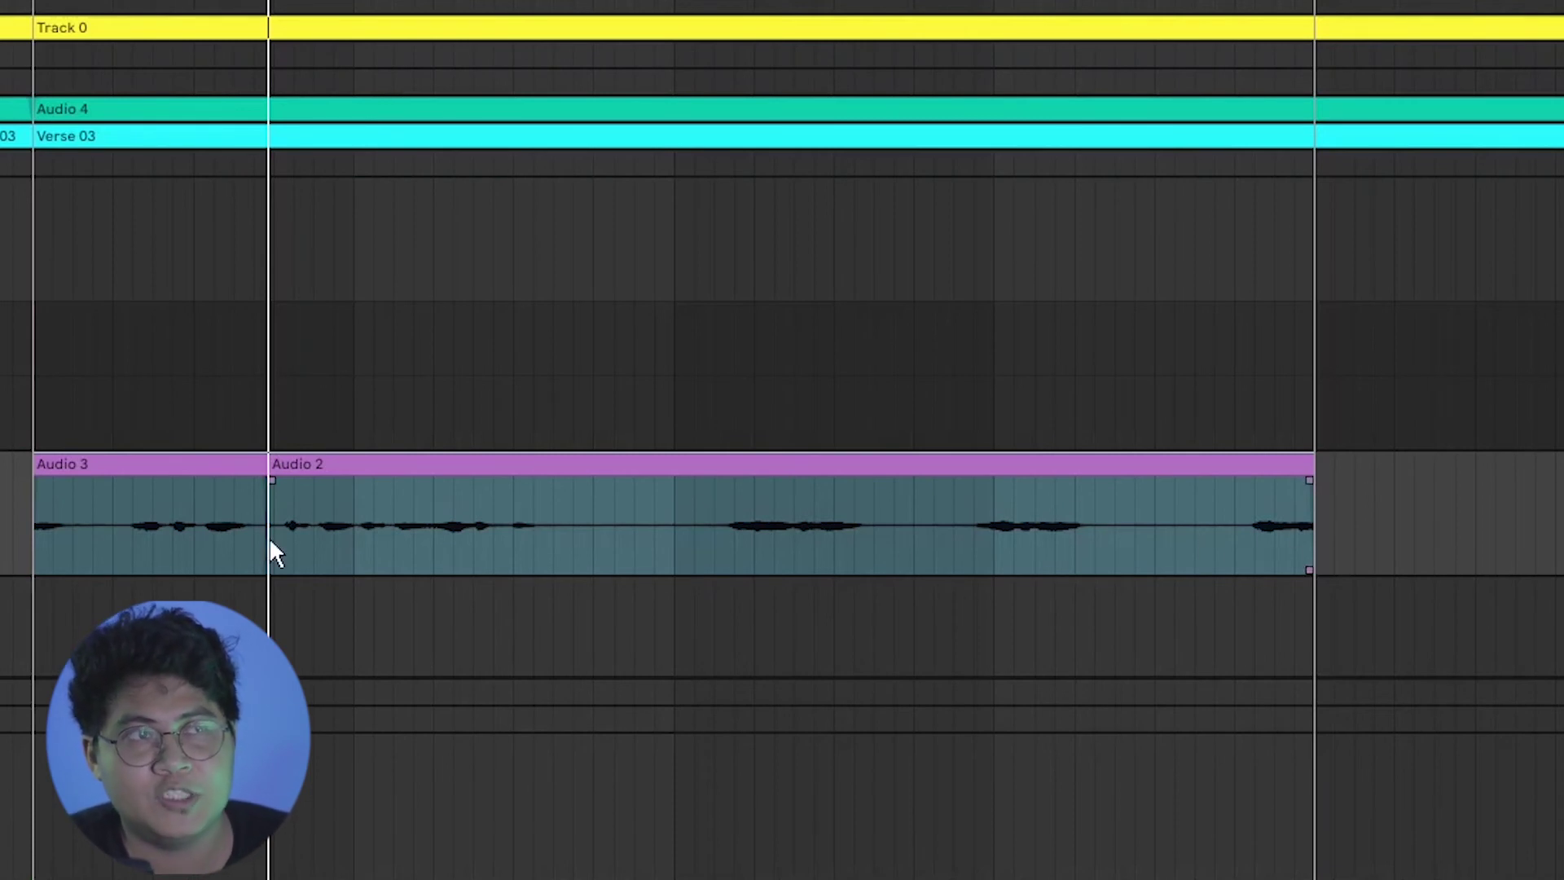
Show the recorded take lanes of track 13
left_click(129, 561)
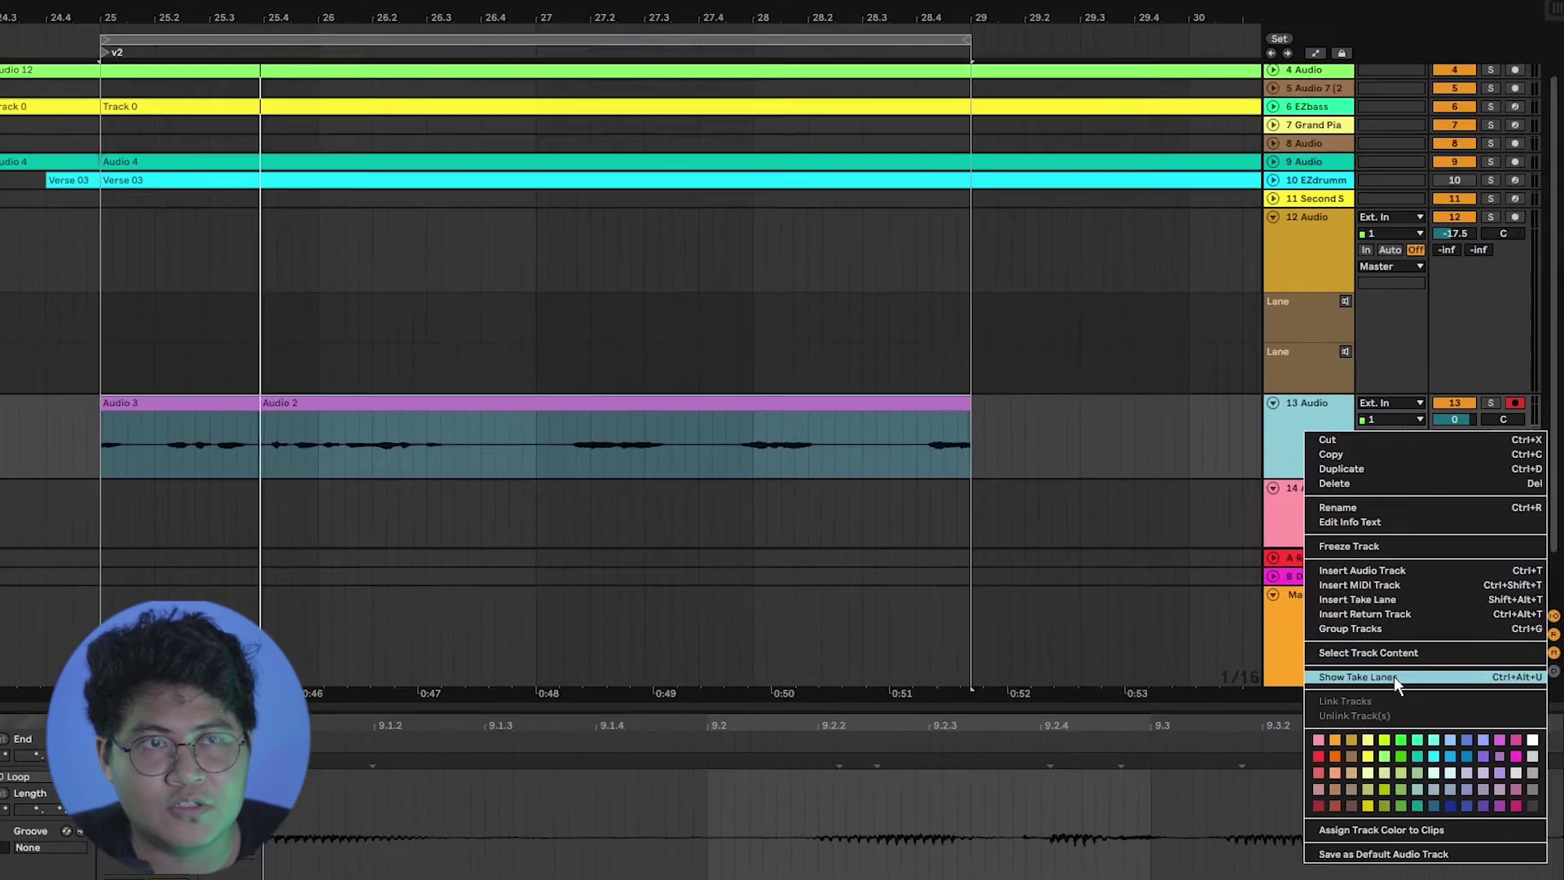
left_click(1358, 739)
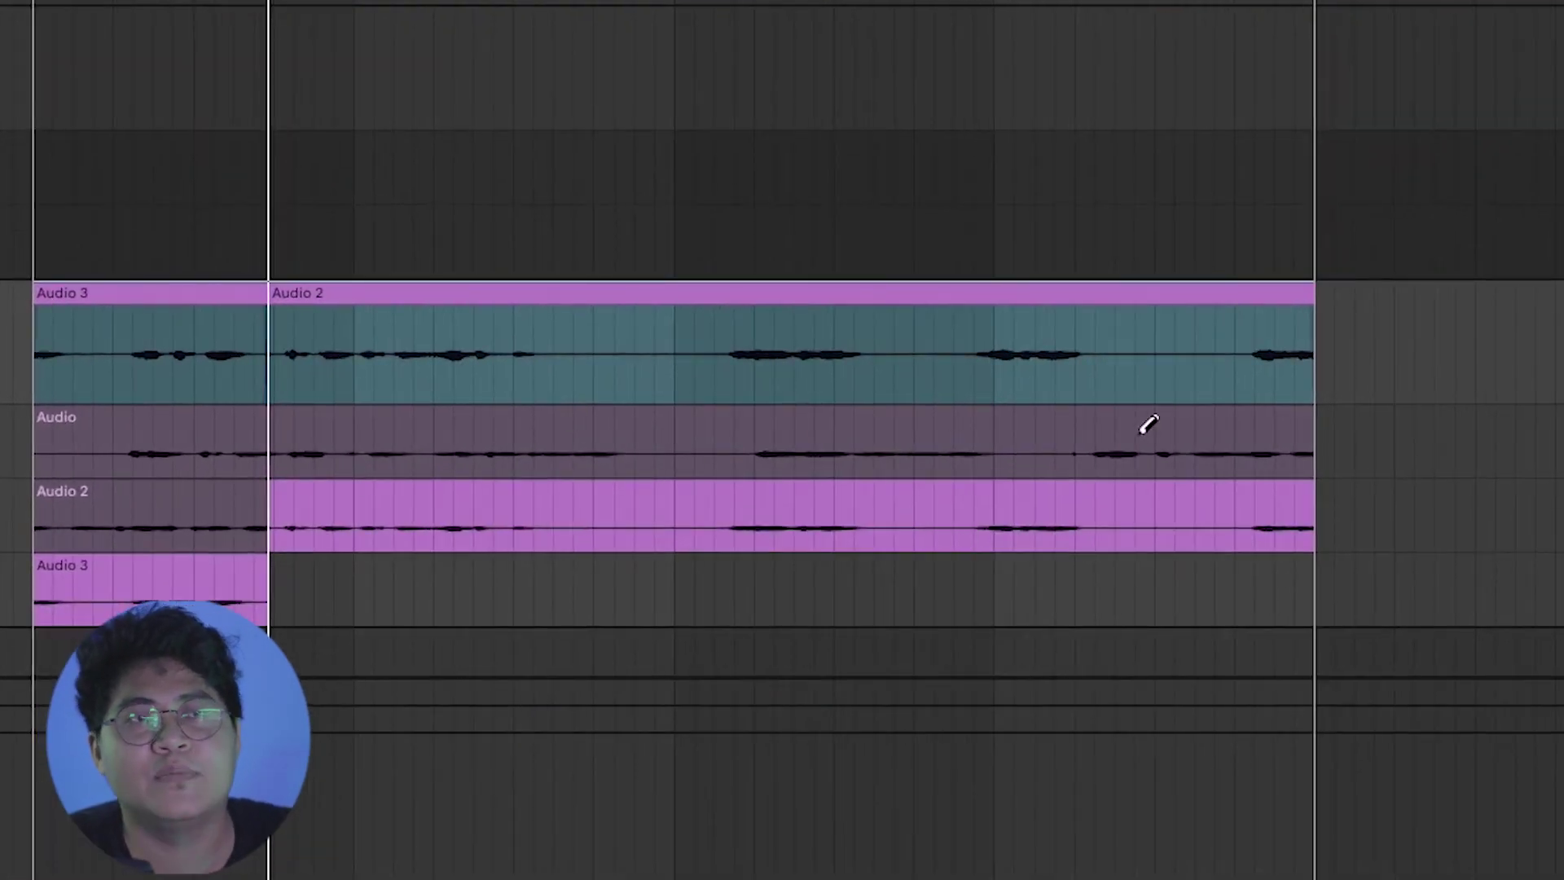
Comp bar 28 on track 13 by painting its first beat from the Audio 2 take and the following slices from the first Audio take
left_click(997, 505)
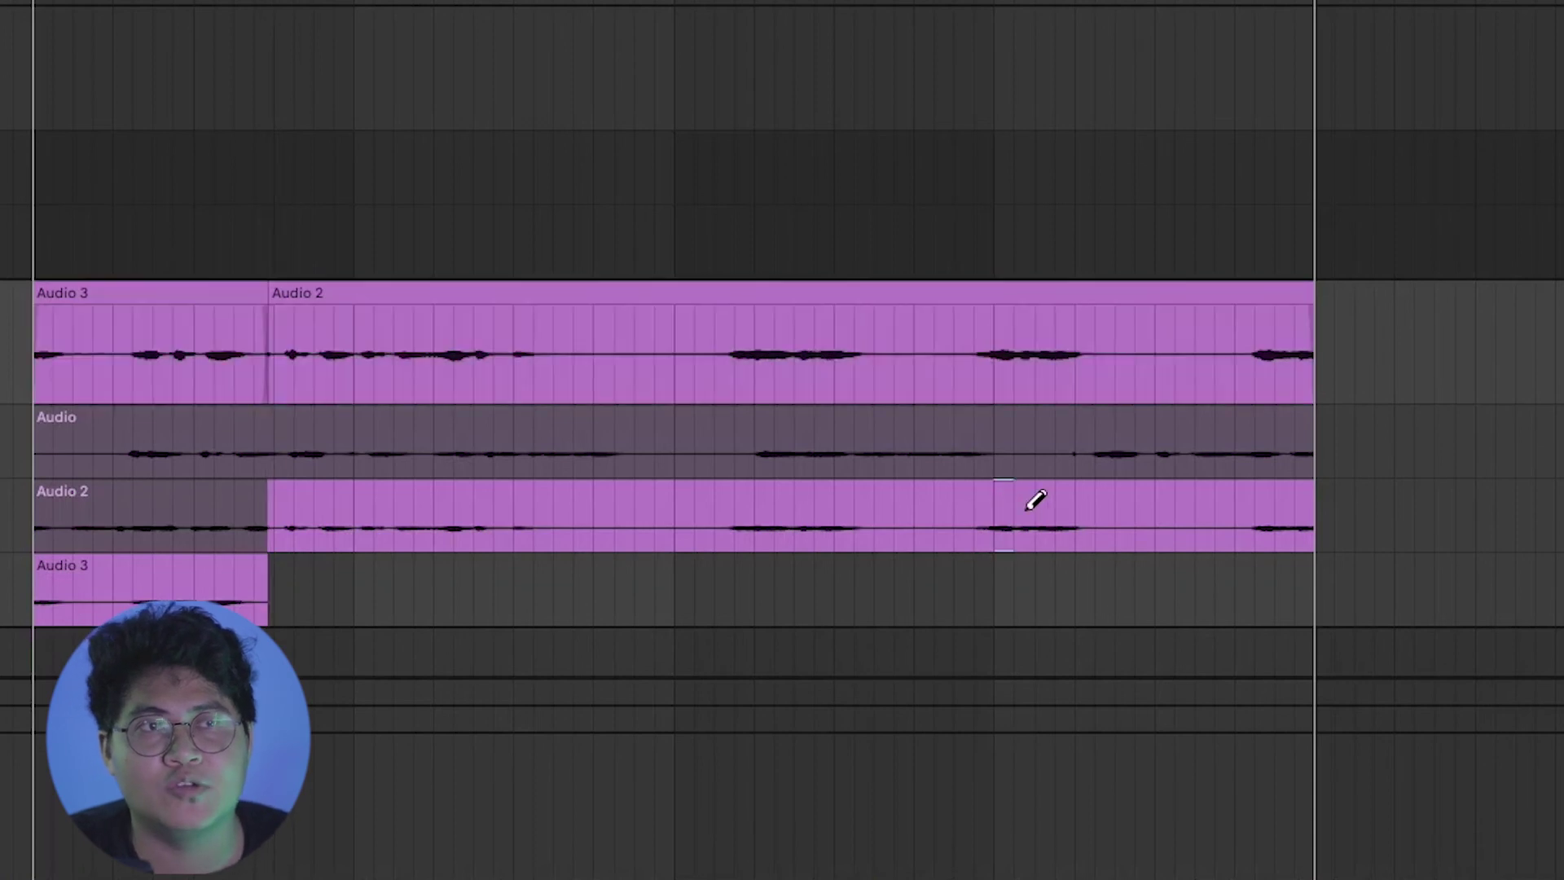
left_click_drag(1085, 500, 1076, 511)
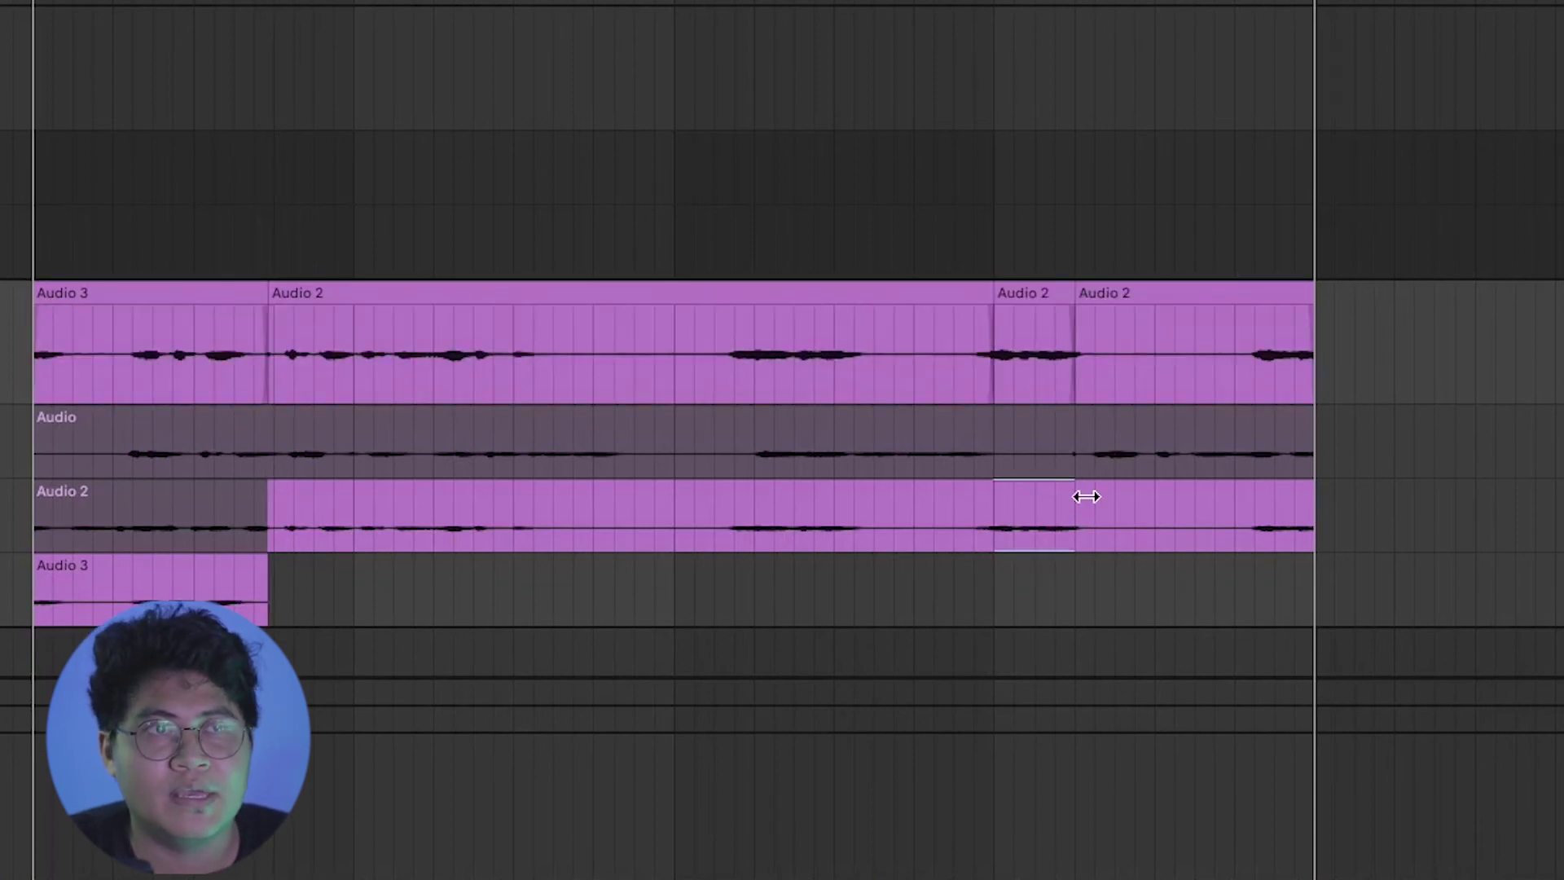
left_click_drag(1092, 450, 1239, 440)
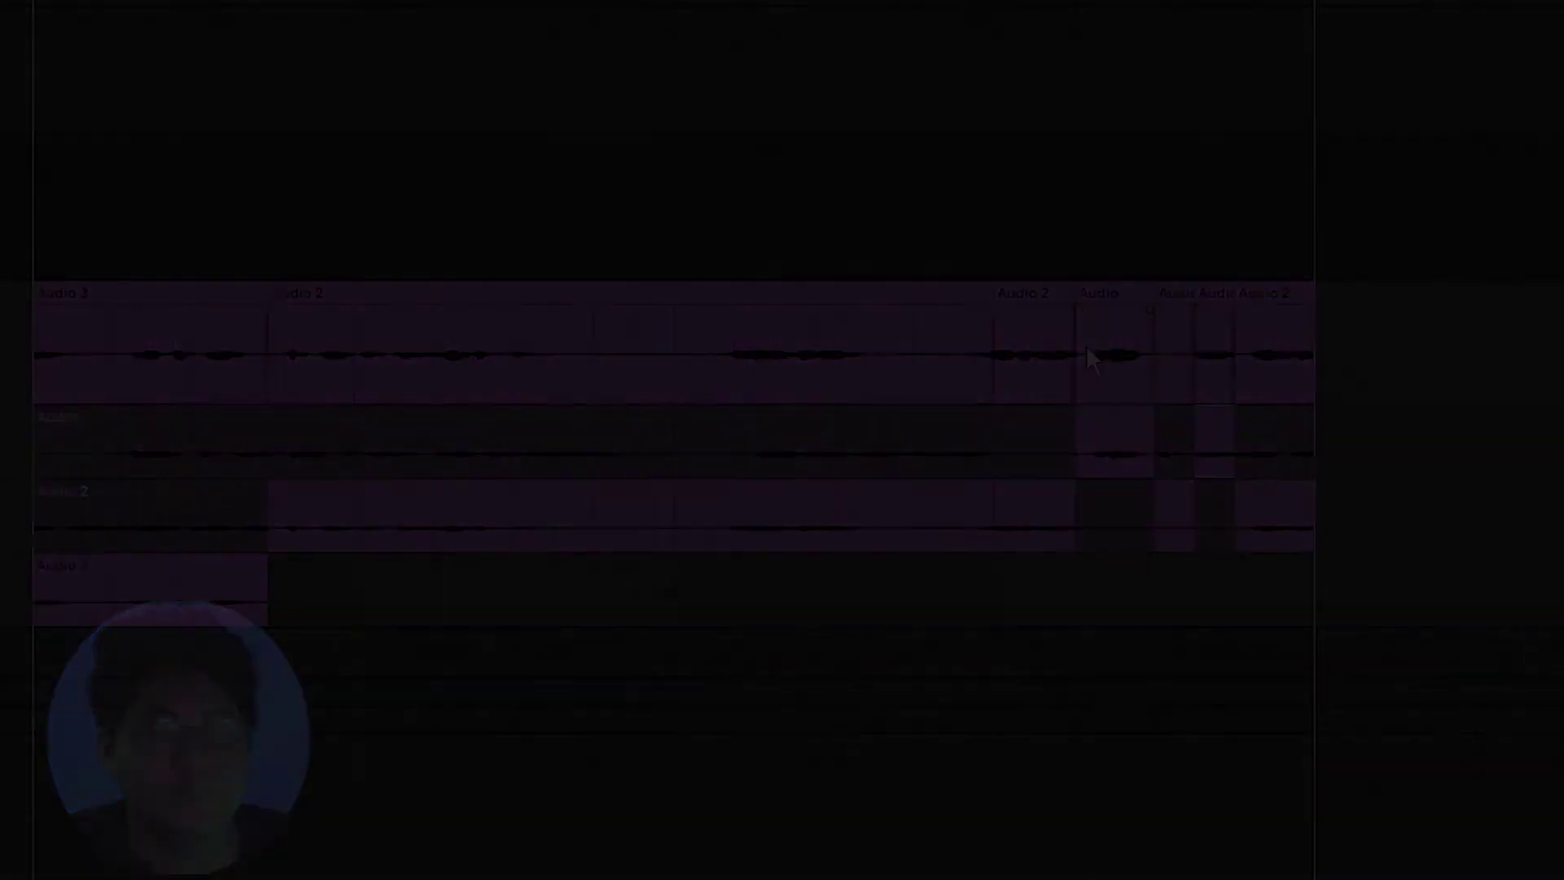